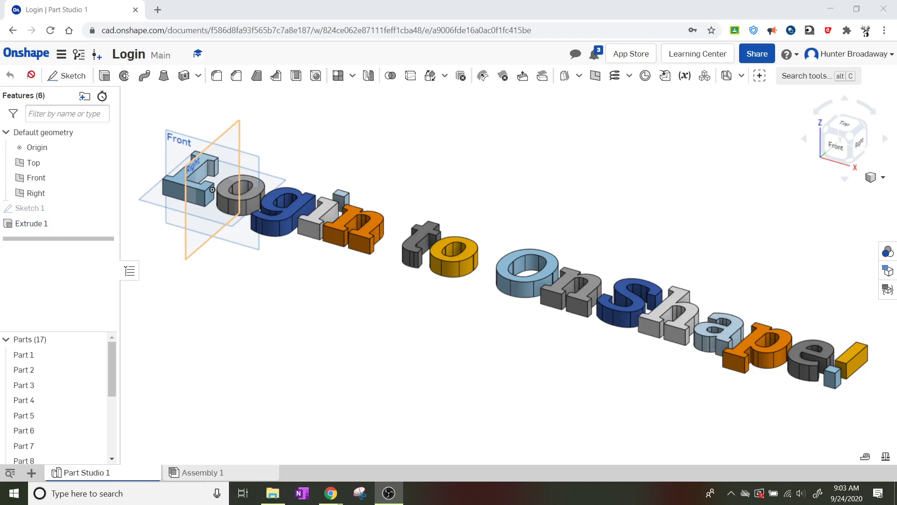
# Return to the documents list and open the IED Practice folder under My Onshape.
pyautogui.click(18, 55)
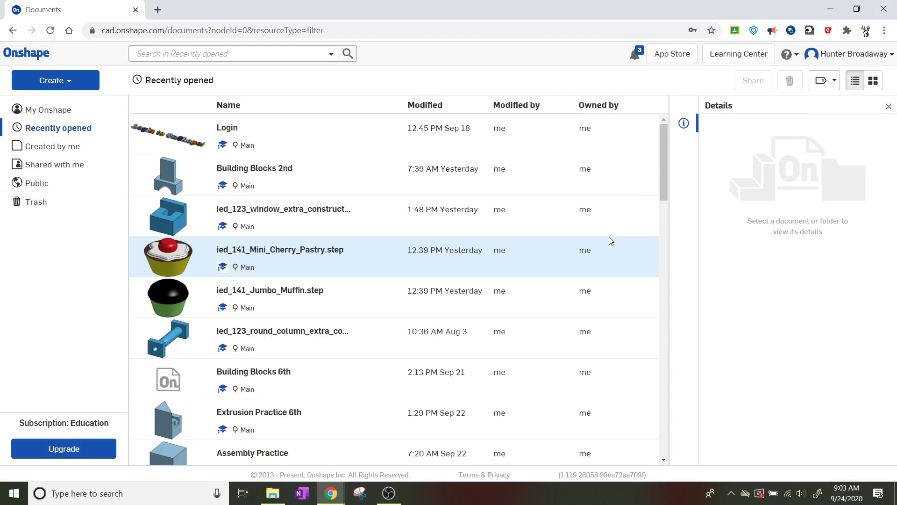
pyautogui.click(50, 111)
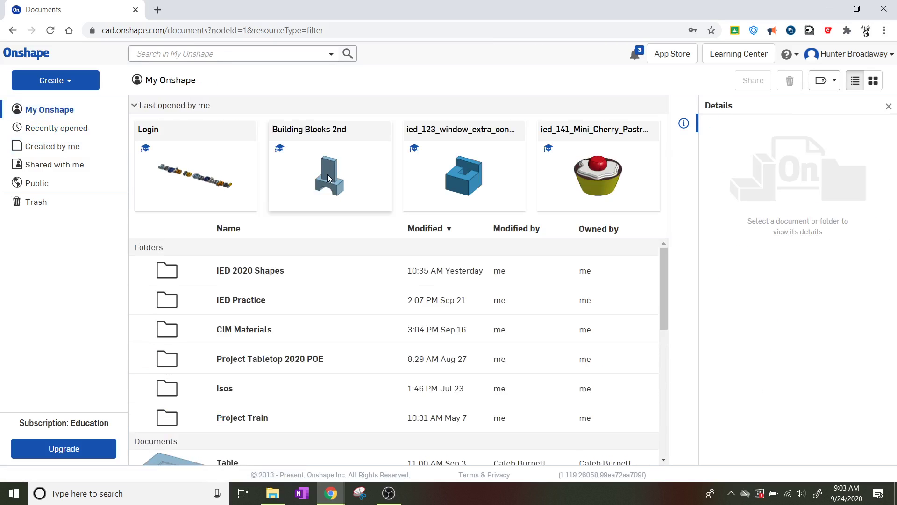
pyautogui.doubleClick(286, 299)
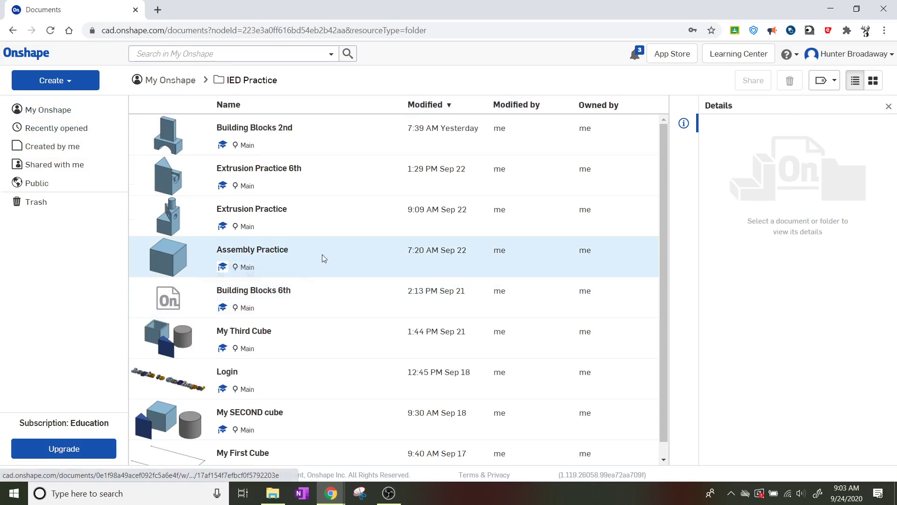
pyautogui.scroll(-1, 325, 250)
pyautogui.scroll(1, 325, 247)
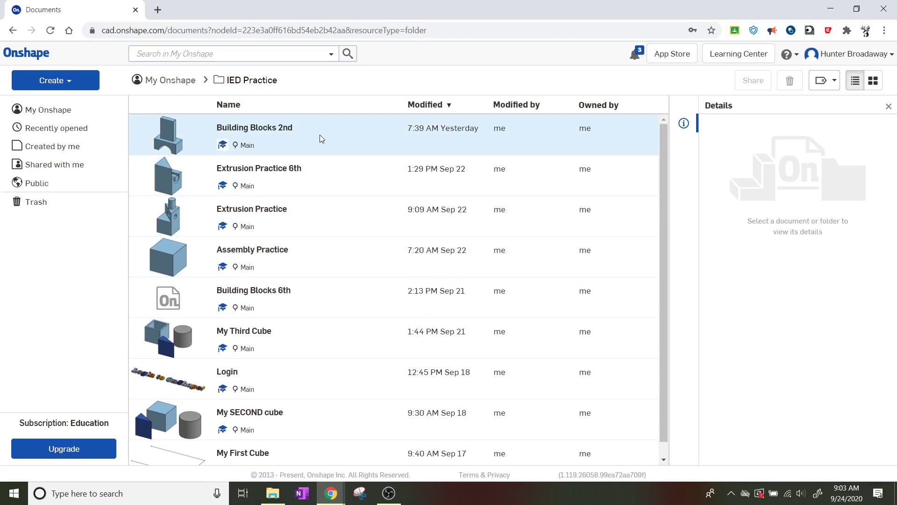
# Copy the Building Blocks 2nd workspace to a new document named "Fillet is Pronounced Fill-it".
pyautogui.click(319, 139)
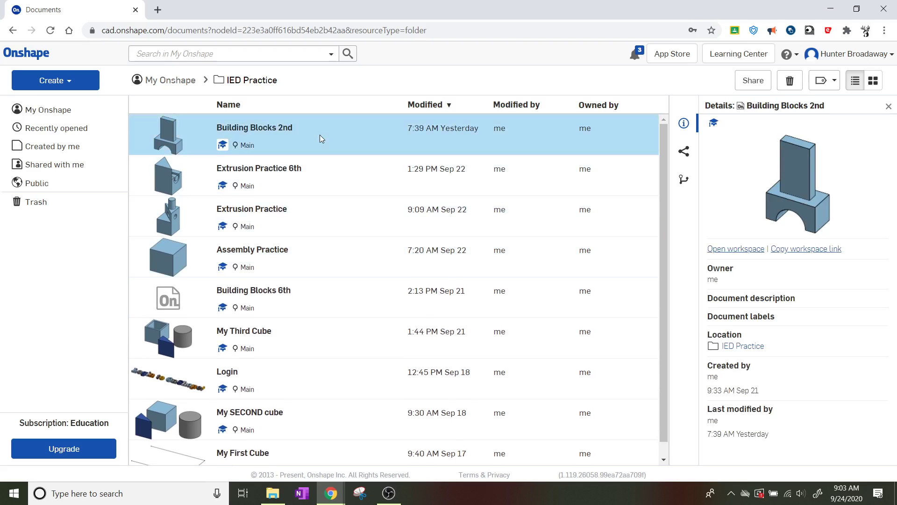
pyautogui.rightClick(320, 139)
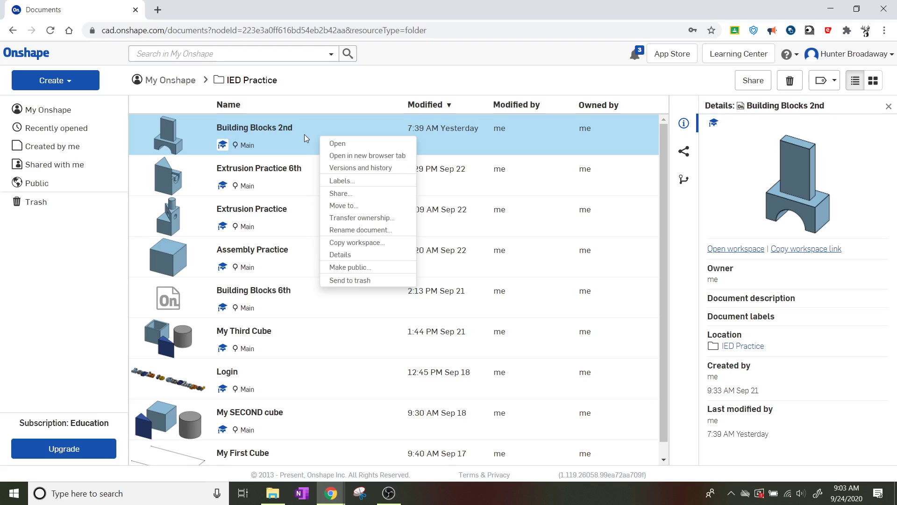
pyautogui.click(369, 242)
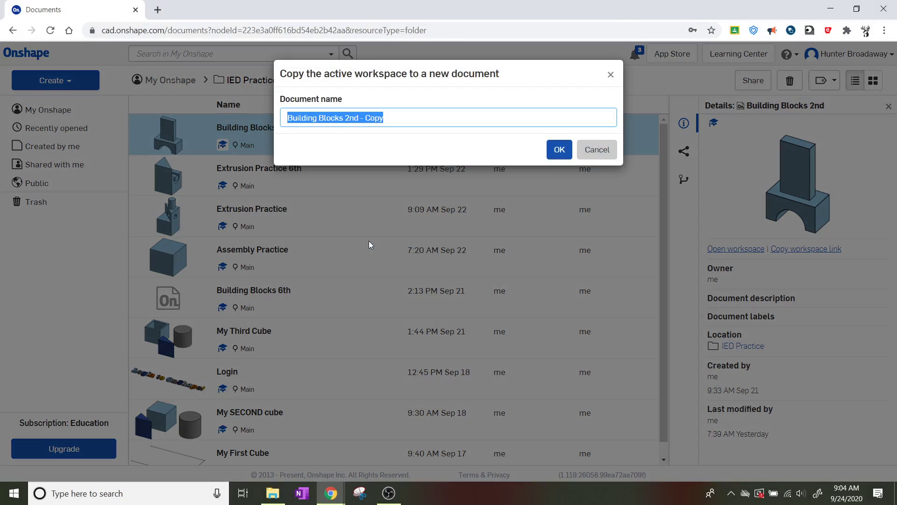
pyautogui.write('F')
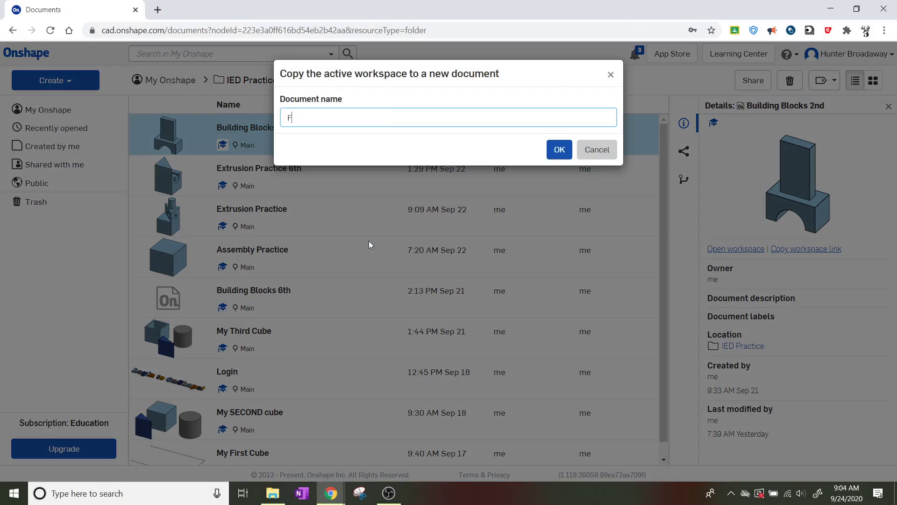
pyautogui.write('illet is Pronounced Fill-it')
pyautogui.click(559, 148)
pyautogui.click(559, 149)
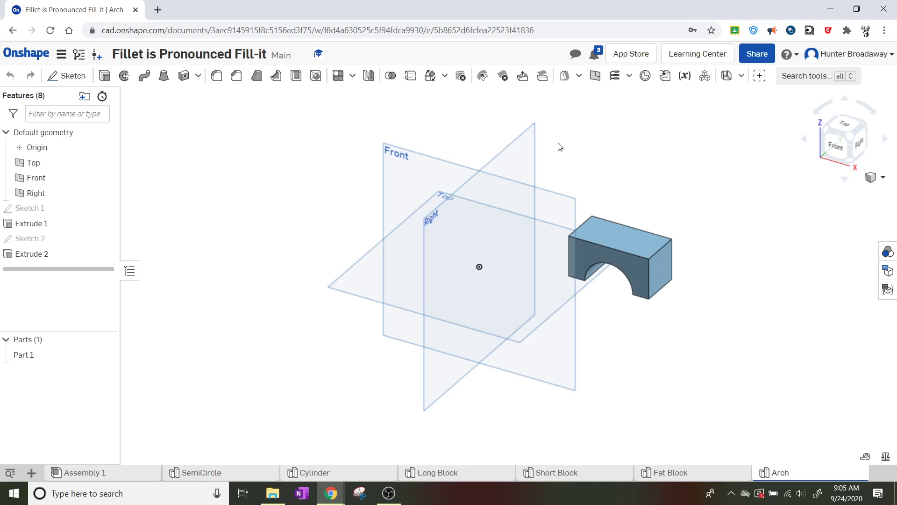
# Open the Fat Block part studio of the copied document.
pyautogui.click(636, 268)
pyautogui.click(689, 473)
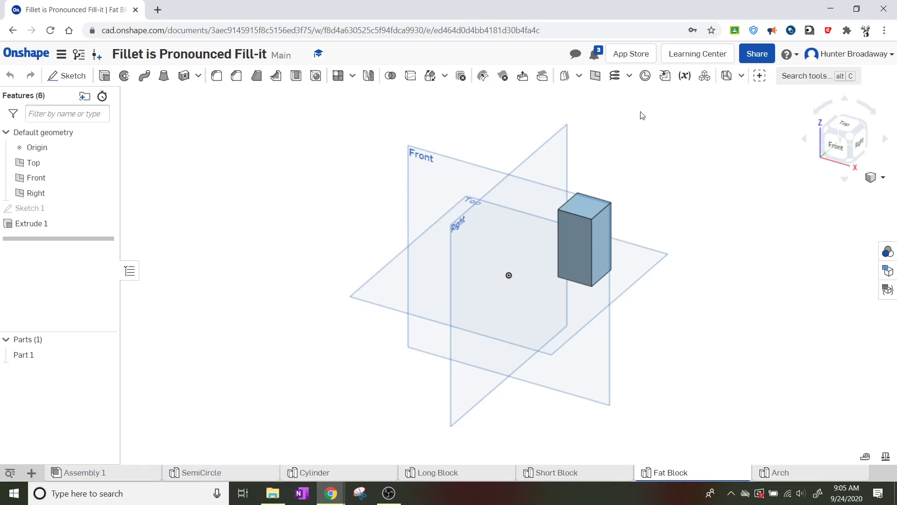
pyautogui.scroll(5, 608, 196)
pyautogui.scroll(-2, 563, 363)
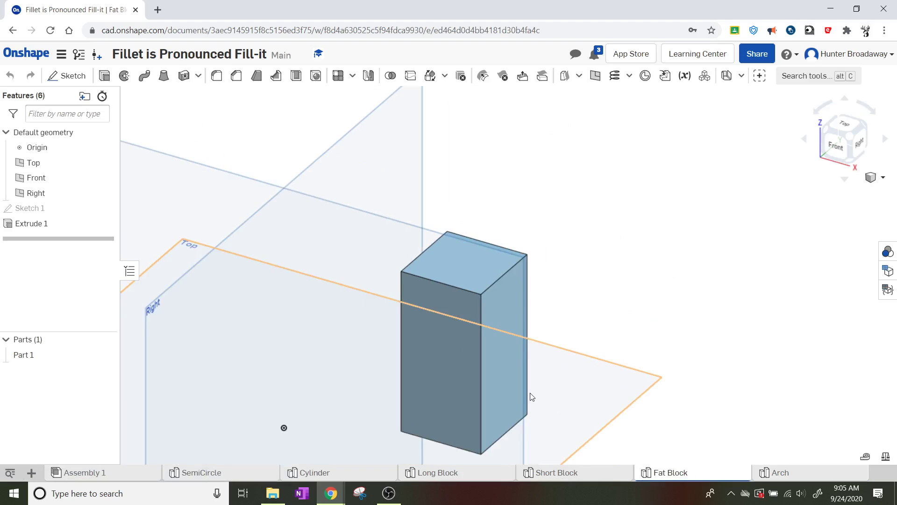
pyautogui.scroll(-3, 477, 399)
pyautogui.scroll(3, 486, 410)
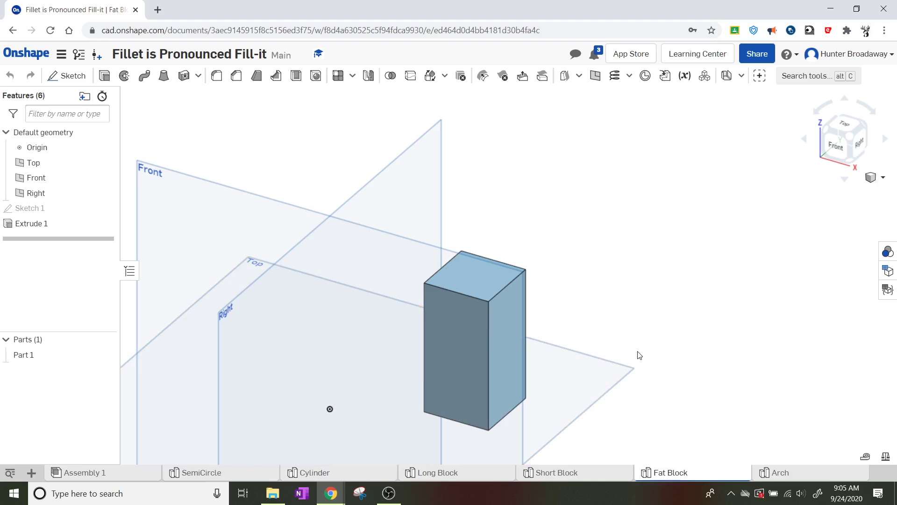
pyautogui.scroll(2, 465, 457)
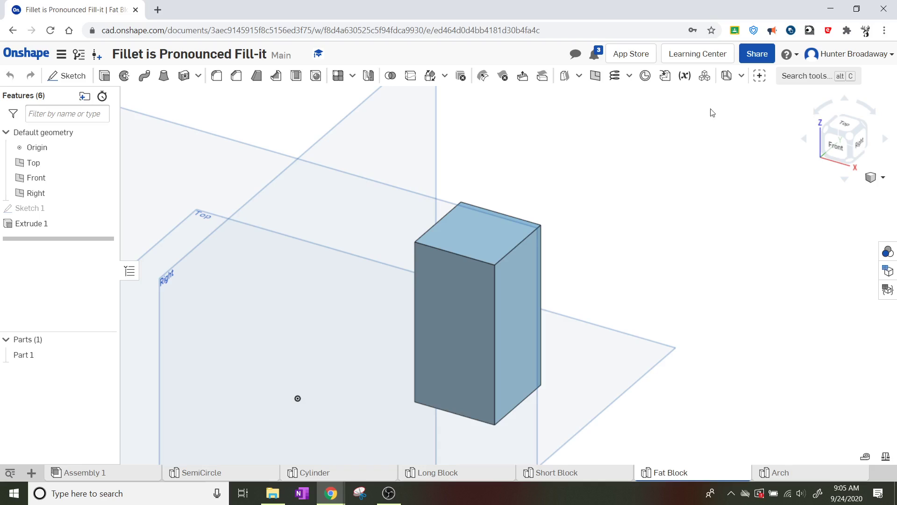
# Fillet two opposite top edges of the block with a 0.5 in radius, rounding its top from side to side.
pyautogui.click(215, 77)
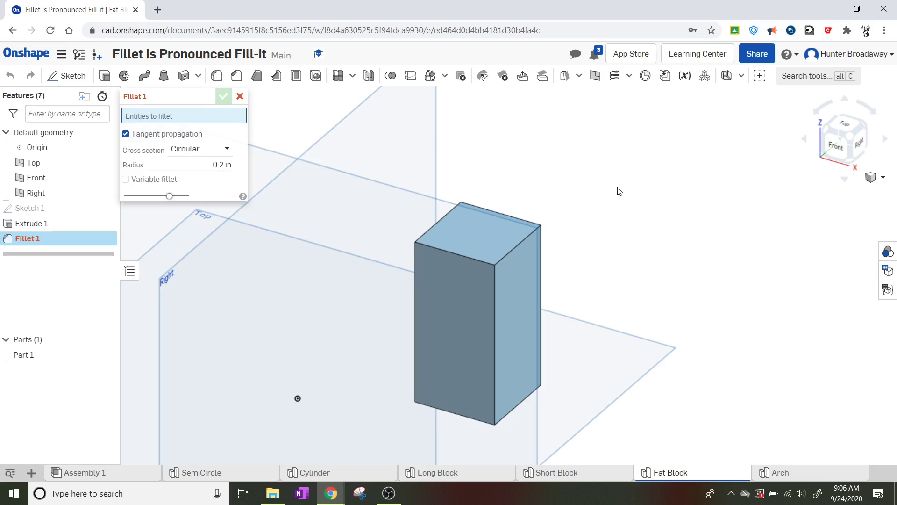
pyautogui.click(511, 246)
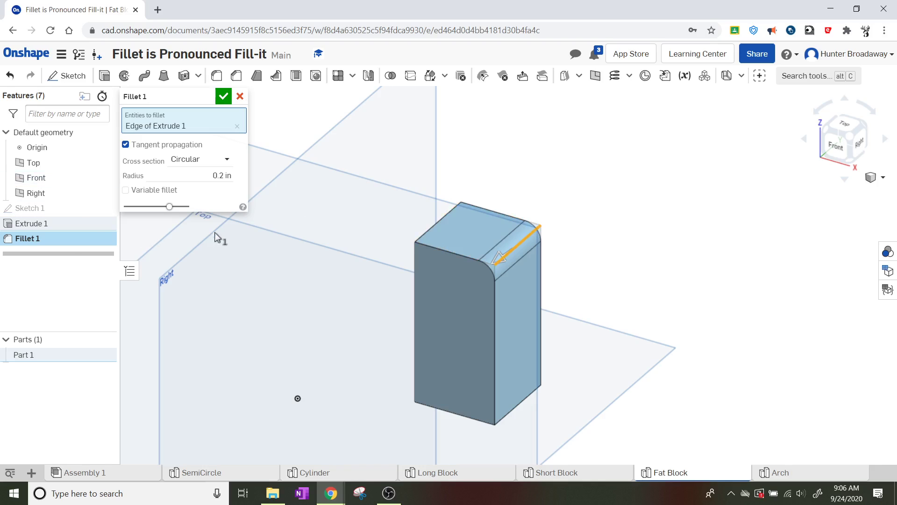
pyautogui.click(216, 181)
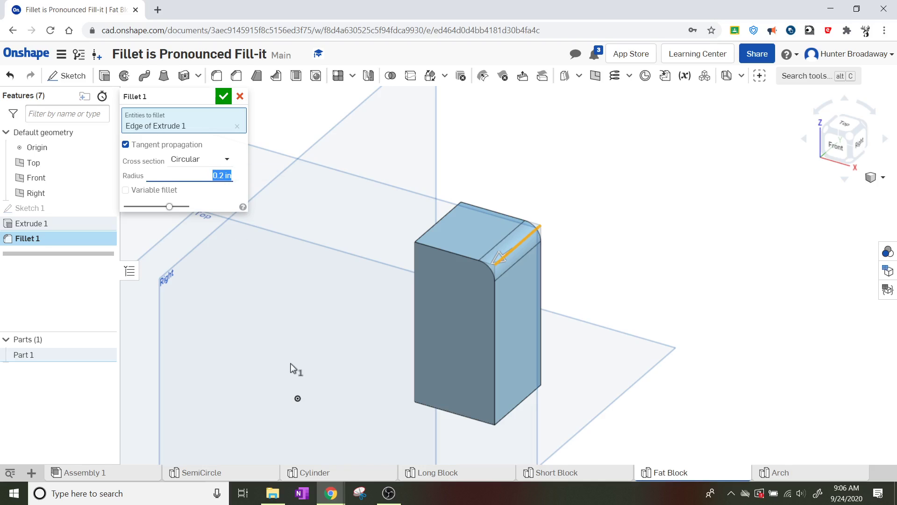
pyautogui.press('BackSpace')
pyautogui.press('Return')
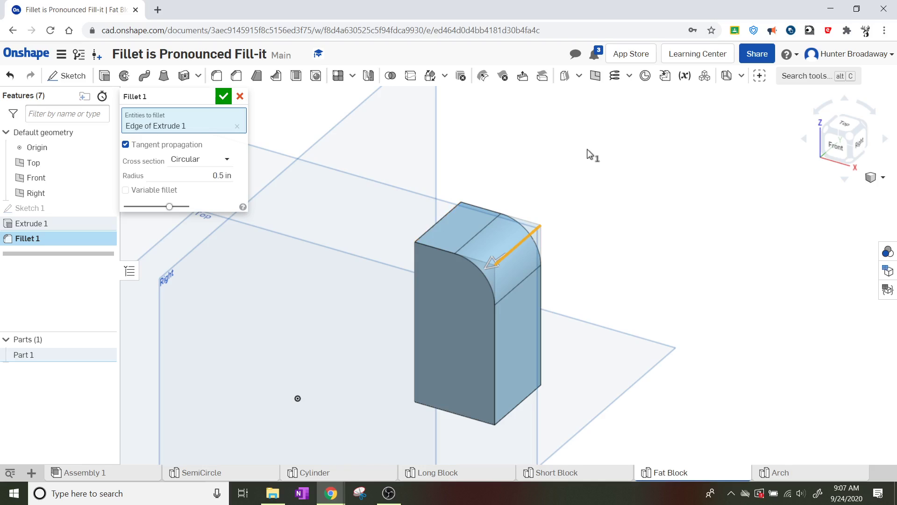
pyautogui.click(431, 230)
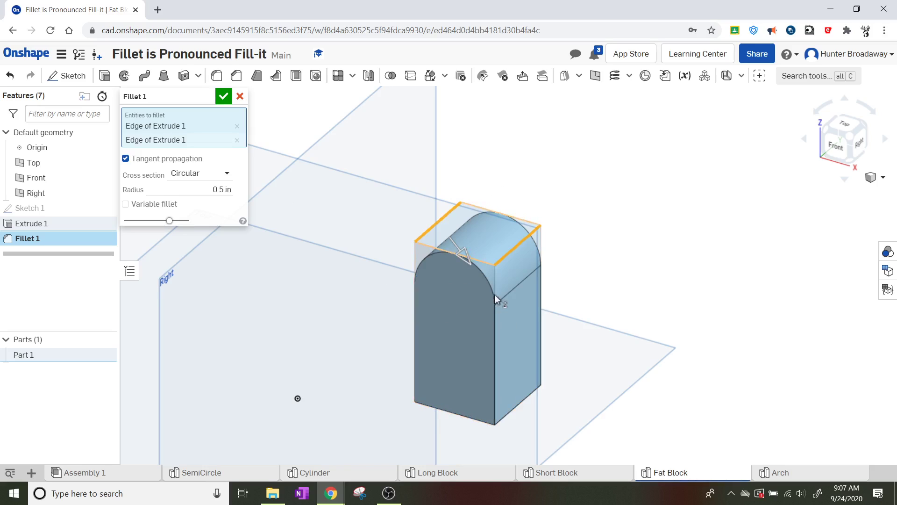
pyautogui.click(223, 96)
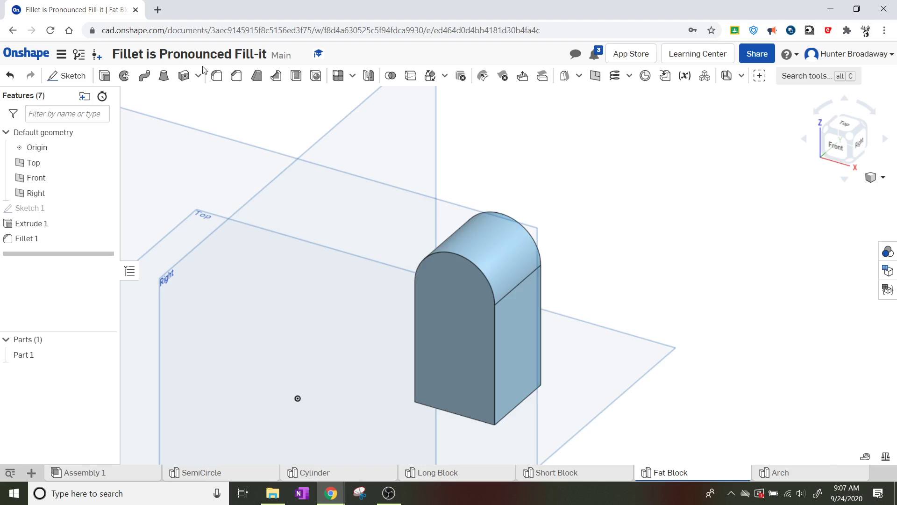
# Start a second circular fillet on all four edges of the block's bottom face.
pyautogui.click(848, 161)
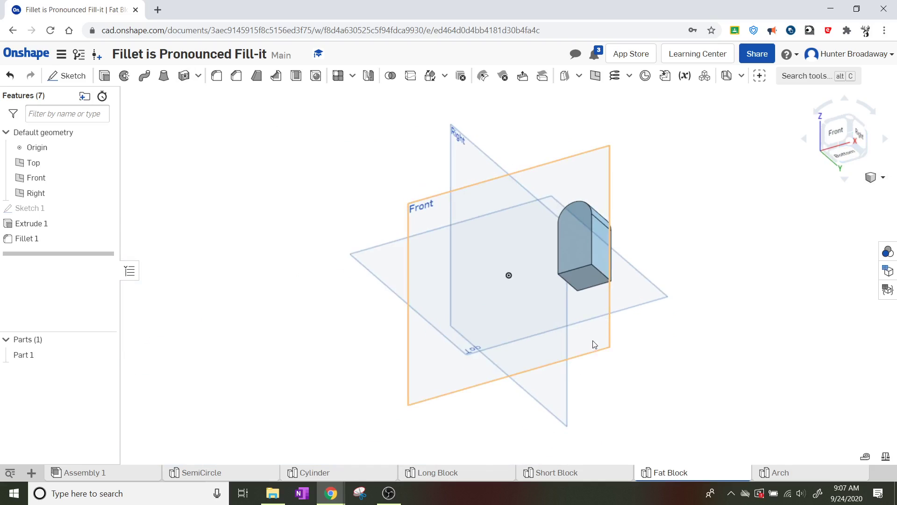
pyautogui.scroll(5, 608, 334)
pyautogui.scroll(2, 608, 334)
pyautogui.scroll(-2, 590, 128)
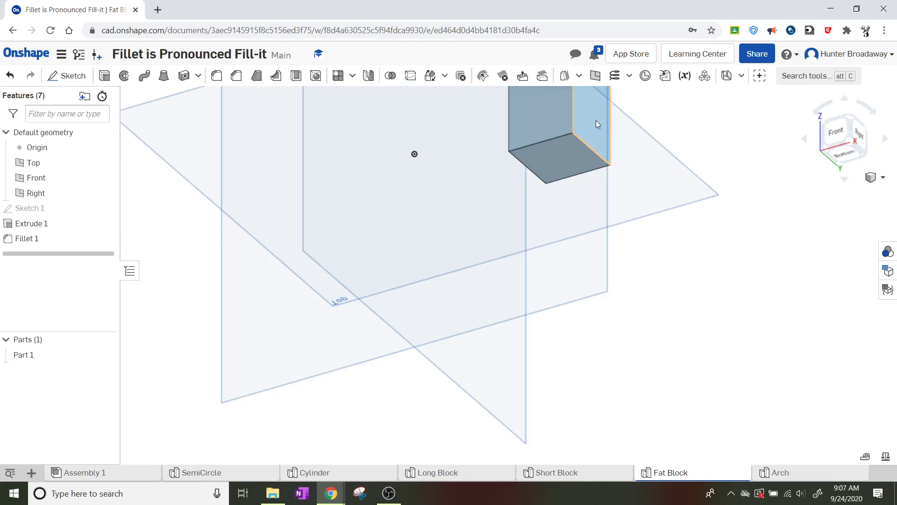
pyautogui.scroll(1, 596, 120)
pyautogui.scroll(2, 624, 101)
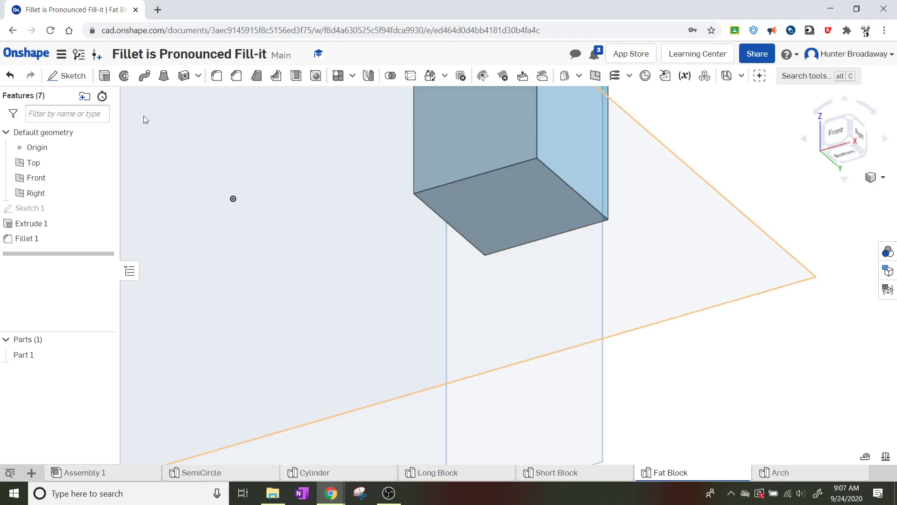
pyautogui.click(236, 75)
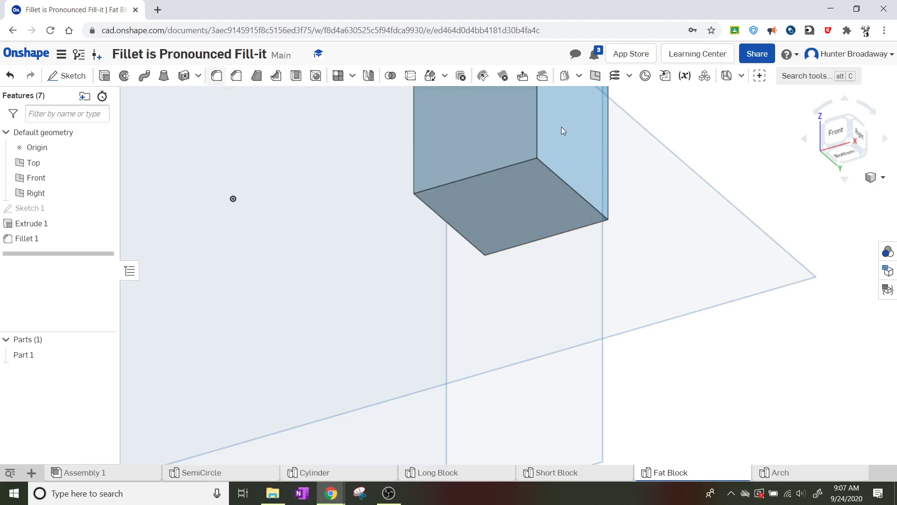
pyautogui.click(562, 184)
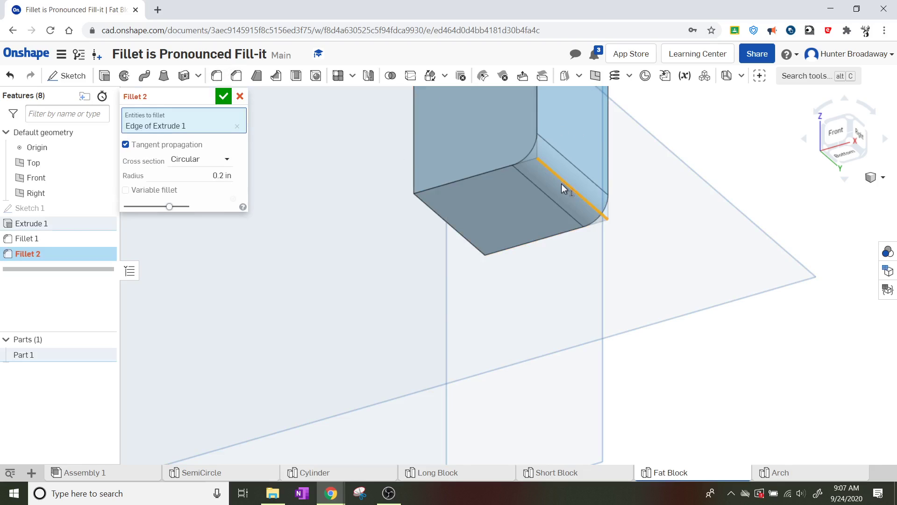
pyautogui.click(479, 172)
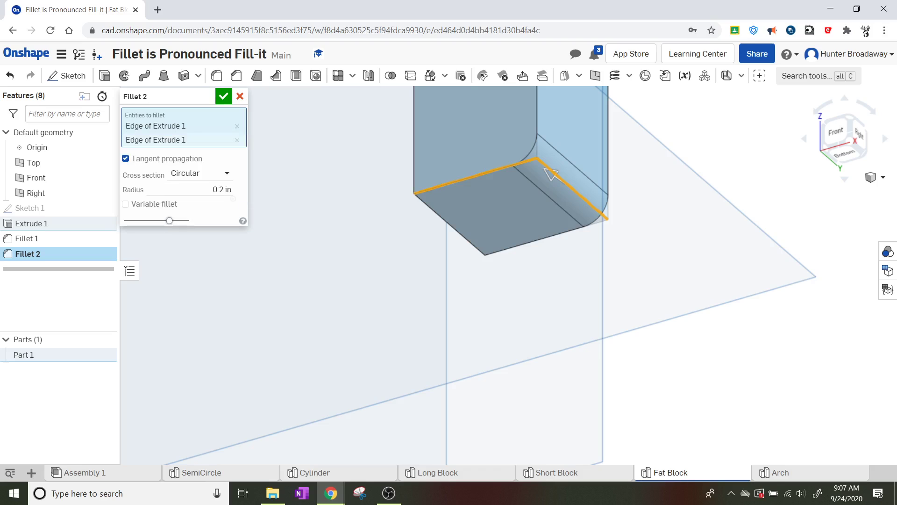
pyautogui.click(451, 228)
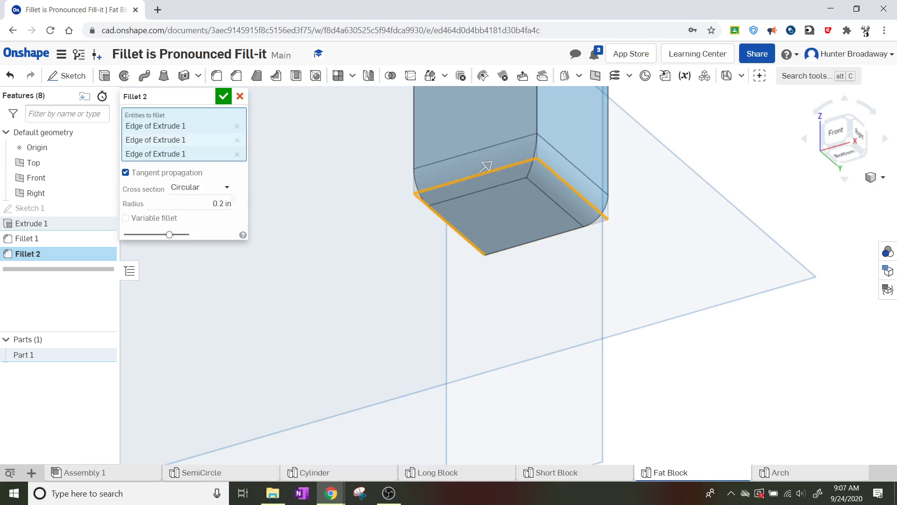
pyautogui.click(866, 159)
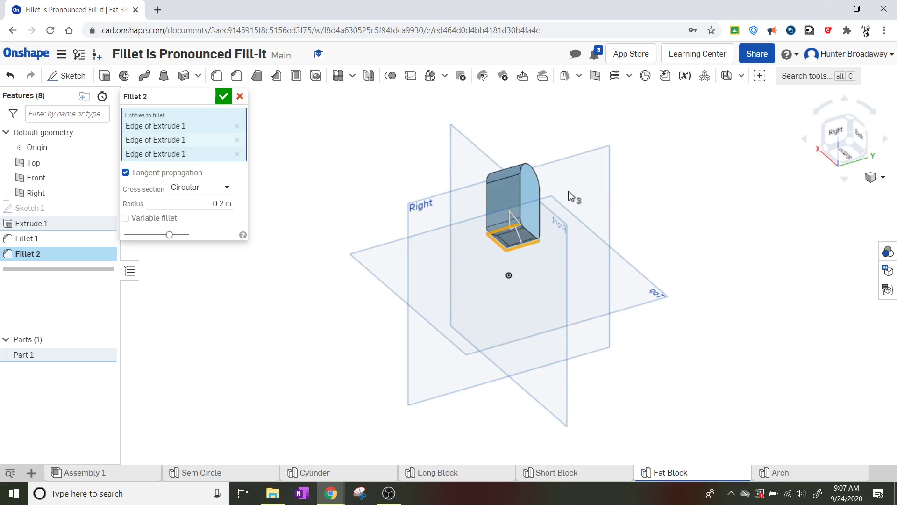
pyautogui.scroll(-5, 532, 227)
pyautogui.scroll(-3, 497, 281)
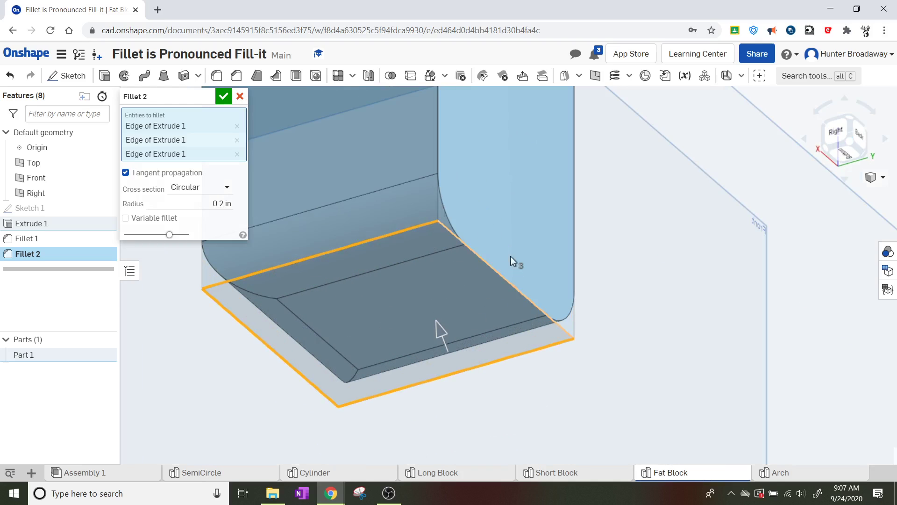
pyautogui.click(498, 274)
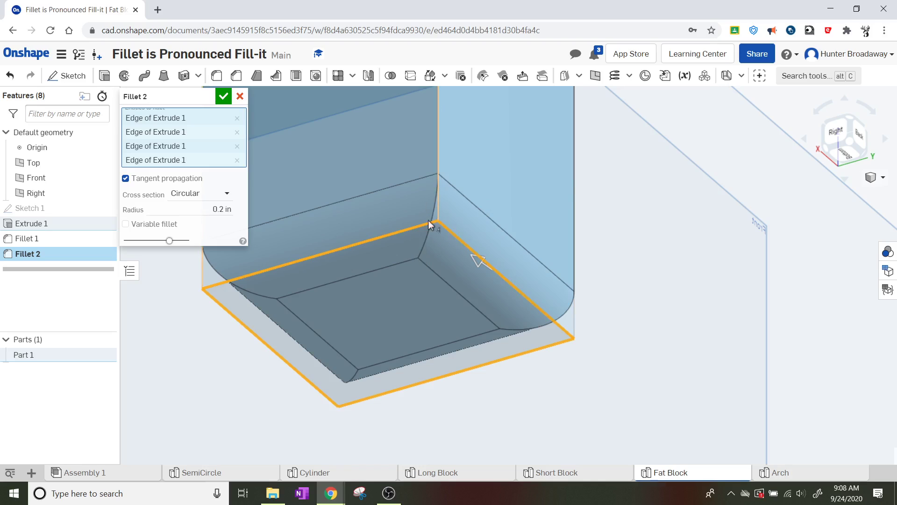
# Set the radius of the bottom-edge fillet to 0.5 in and examine the rounded underside.
pyautogui.click(212, 209)
pyautogui.write('.5')
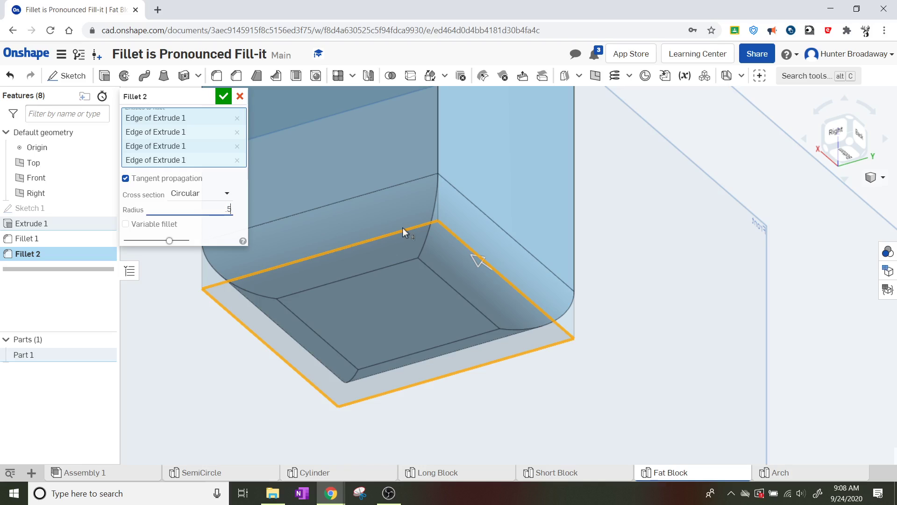
pyautogui.press('Return')
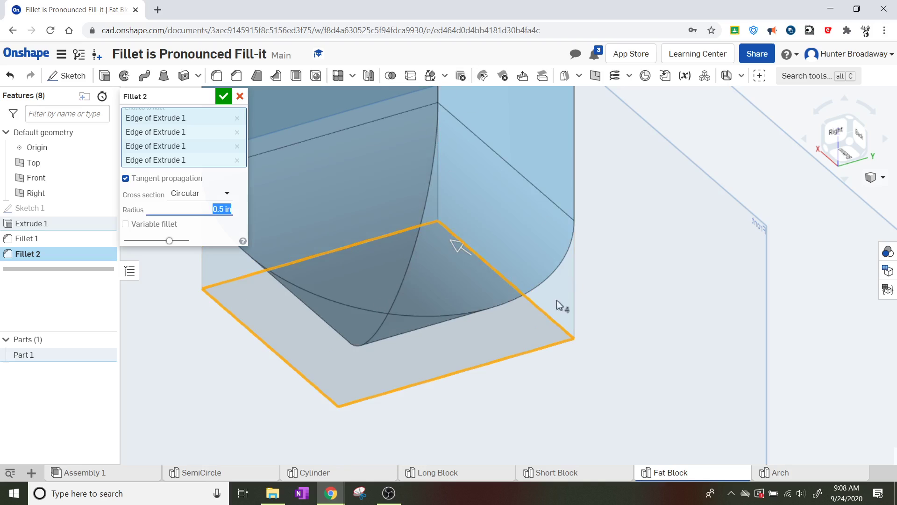
pyautogui.click(839, 135)
pyautogui.scroll(5, 595, 290)
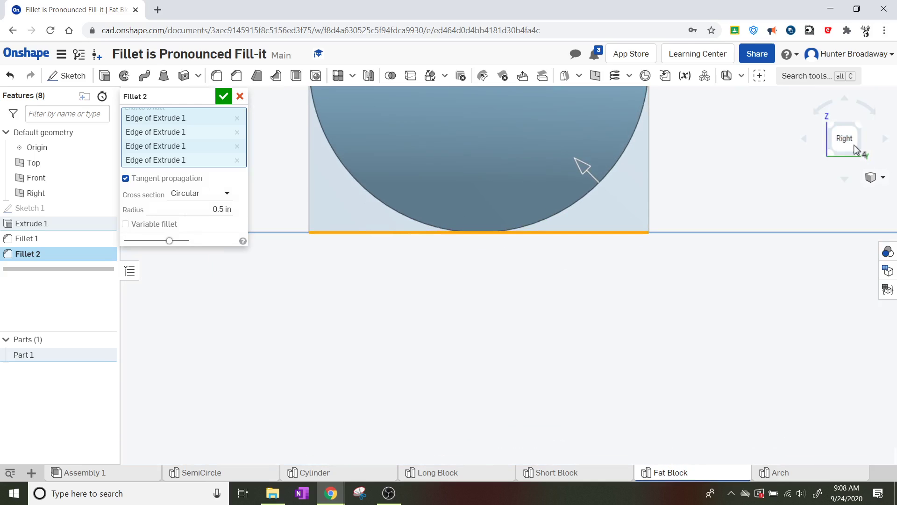
pyautogui.click(859, 155)
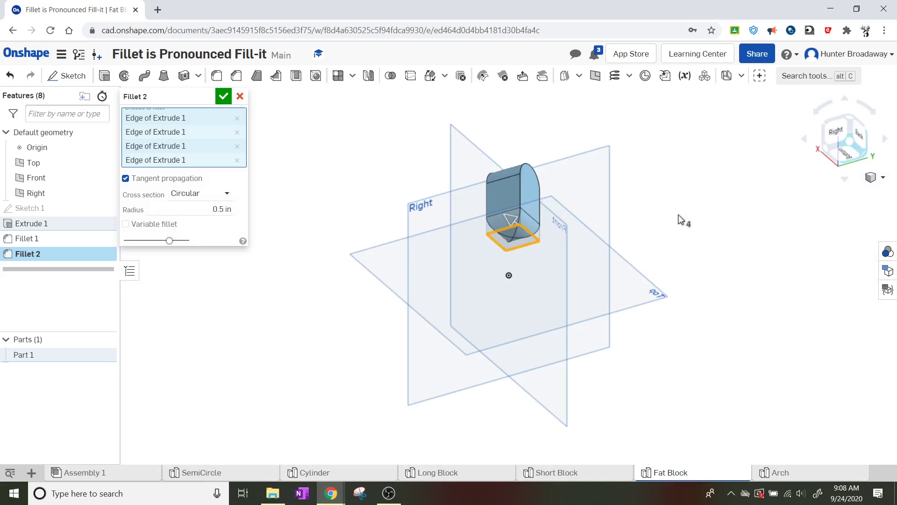
pyautogui.scroll(3, 581, 215)
pyautogui.scroll(3, 581, 215)
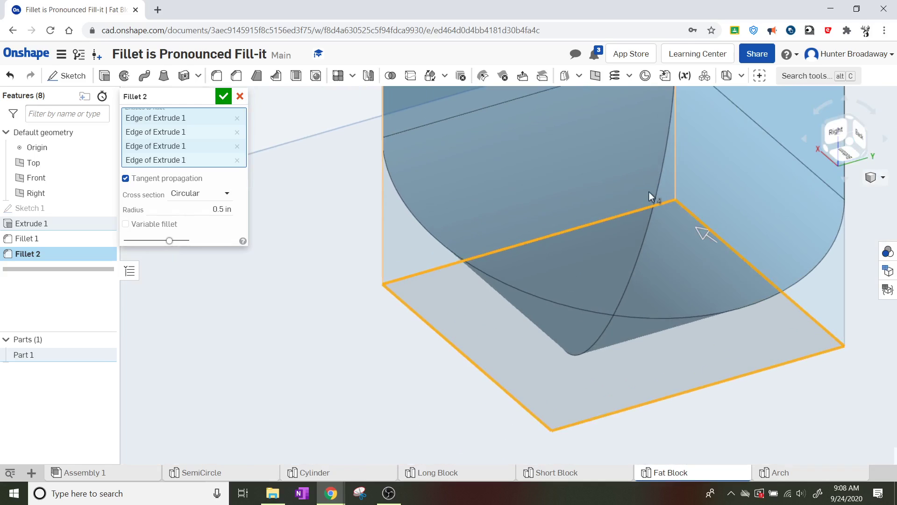
pyautogui.scroll(-2, 649, 192)
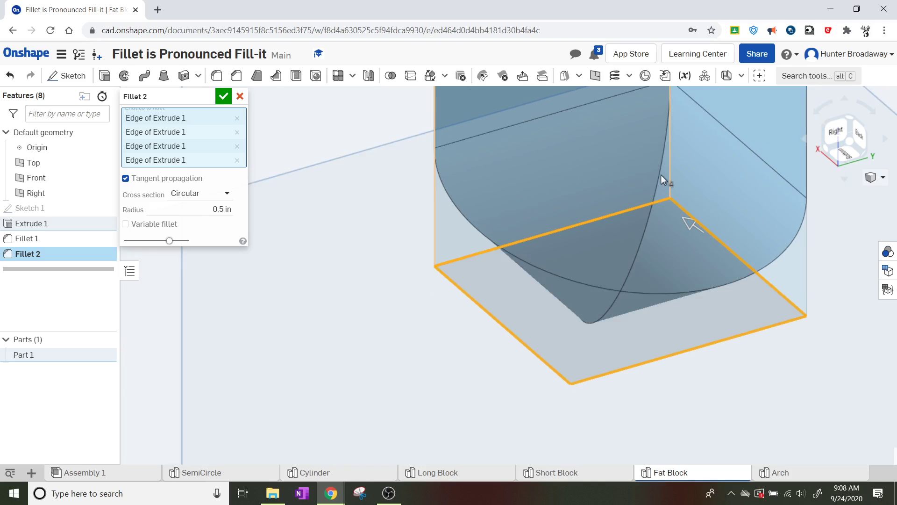
# Accept the 0.5 in fillet on the block's bottom edges and inspect the rounded part from the right side and at an angle.
pyautogui.scroll(-2, 661, 175)
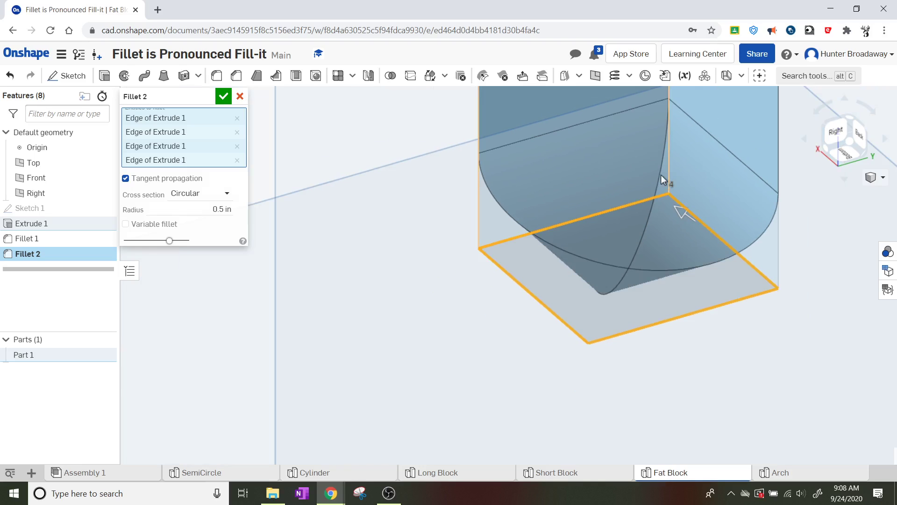
pyautogui.click(843, 136)
pyautogui.scroll(4, 579, 276)
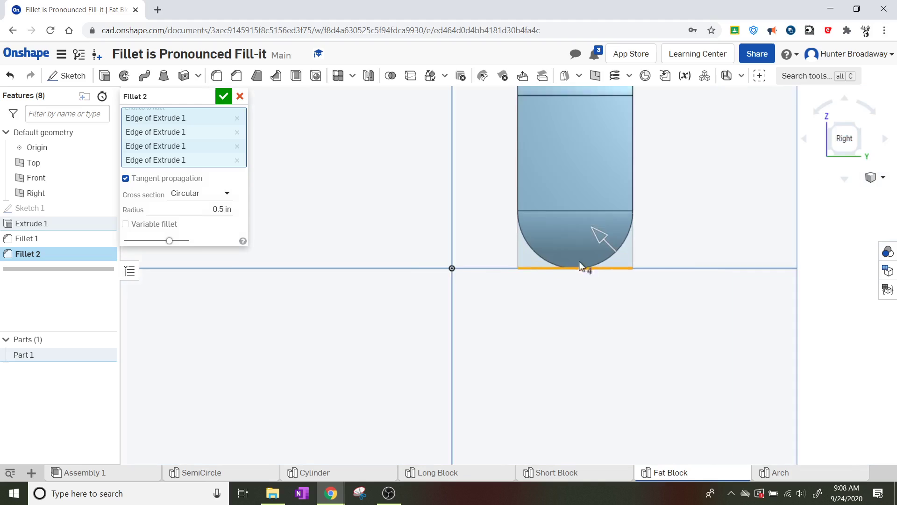
pyautogui.scroll(4, 588, 251)
pyautogui.click(859, 152)
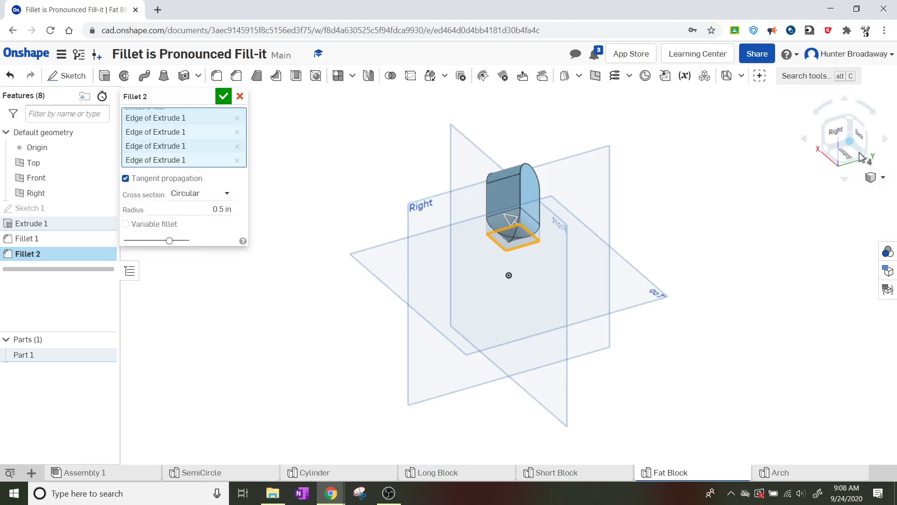
pyautogui.scroll(10, 538, 197)
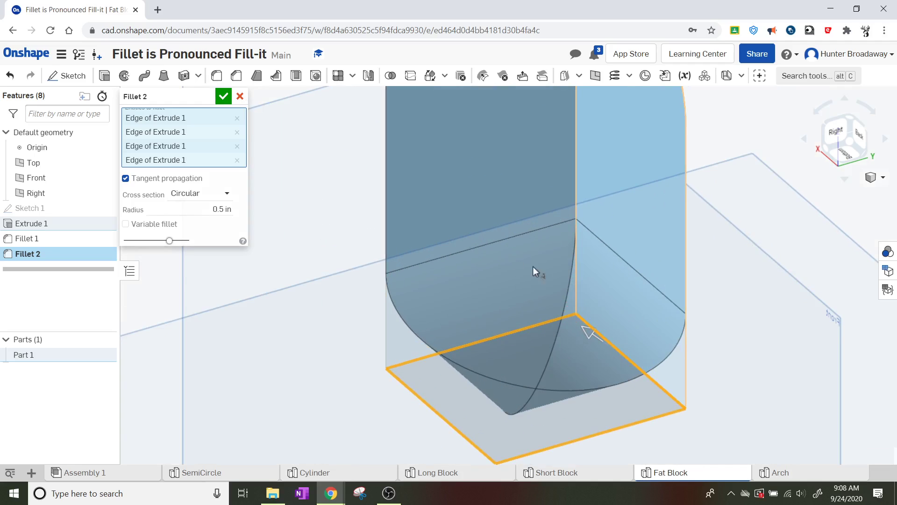
pyautogui.click(223, 97)
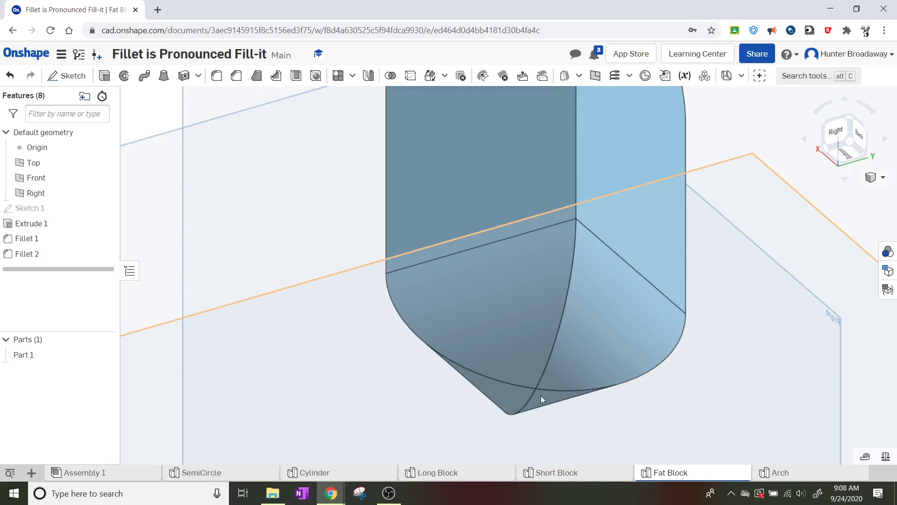
pyautogui.click(840, 130)
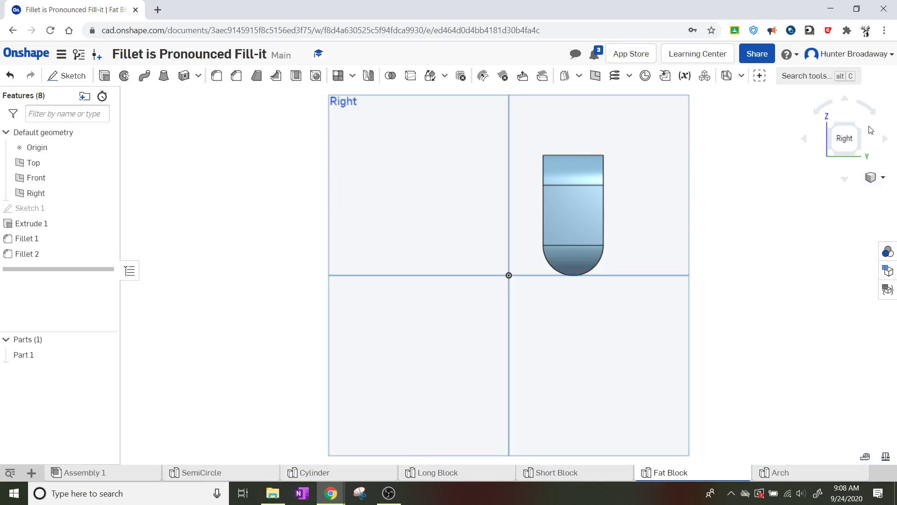
pyautogui.click(857, 125)
pyautogui.scroll(4, 576, 276)
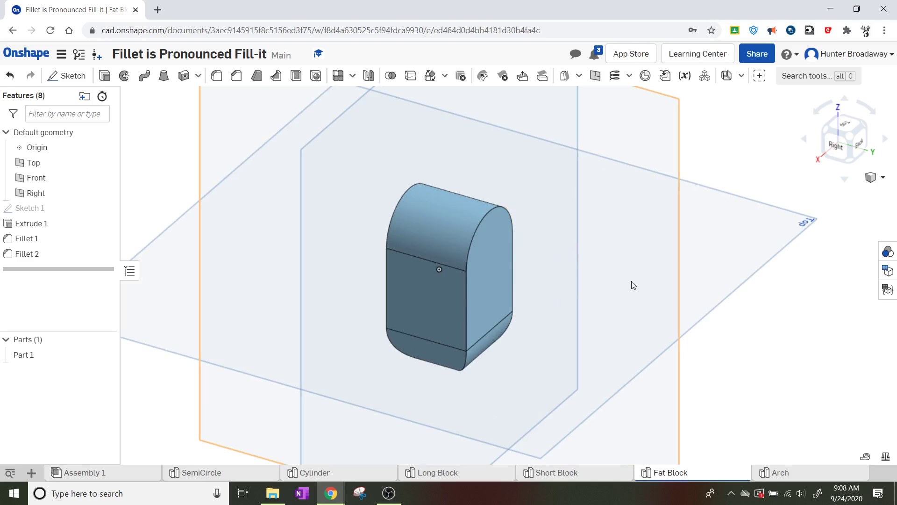
pyautogui.scroll(1, 599, 274)
pyautogui.scroll(1, 559, 296)
pyautogui.scroll(-2, 558, 296)
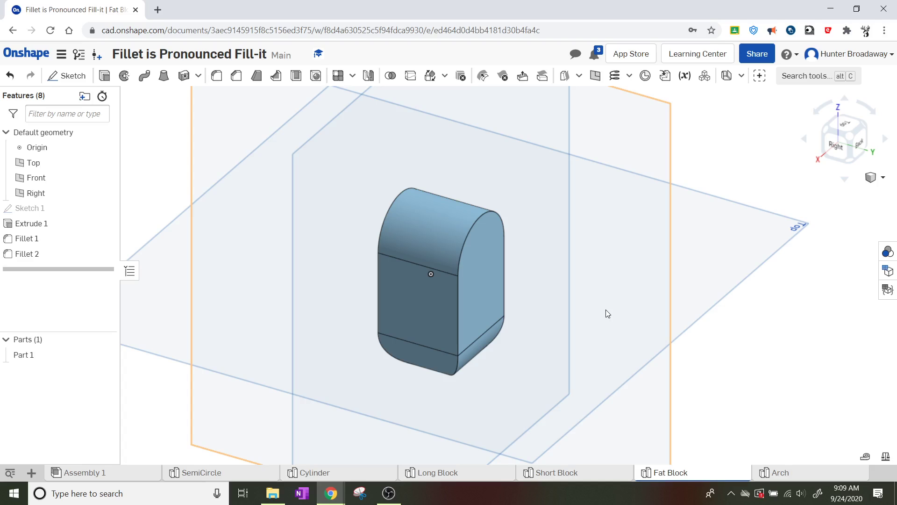
# Open the Long Block part studio and start a new sketch on the block's large front face.
pyautogui.click(453, 474)
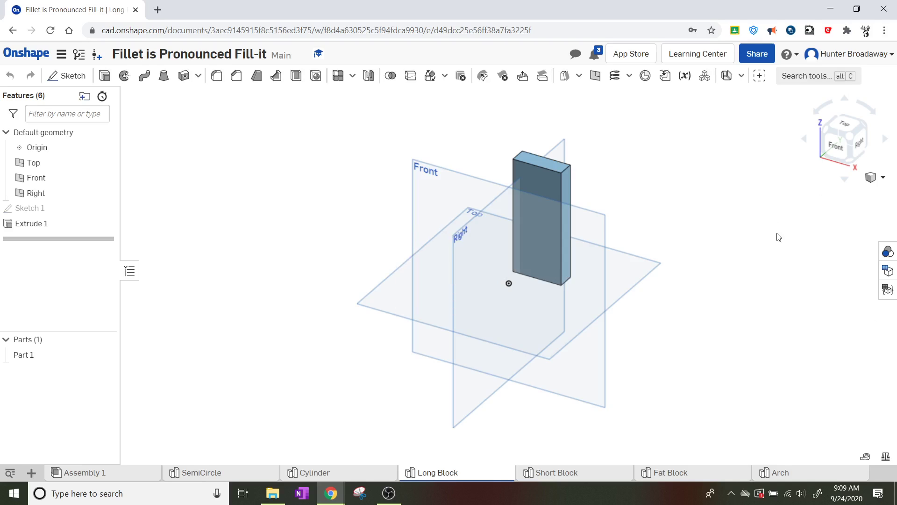
pyautogui.click(841, 146)
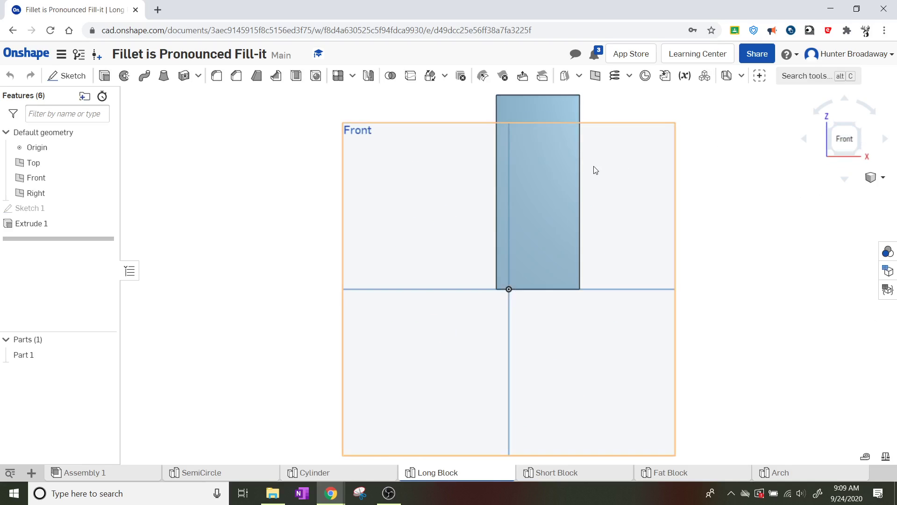
pyautogui.scroll(5, 595, 146)
pyautogui.scroll(-7, 601, 121)
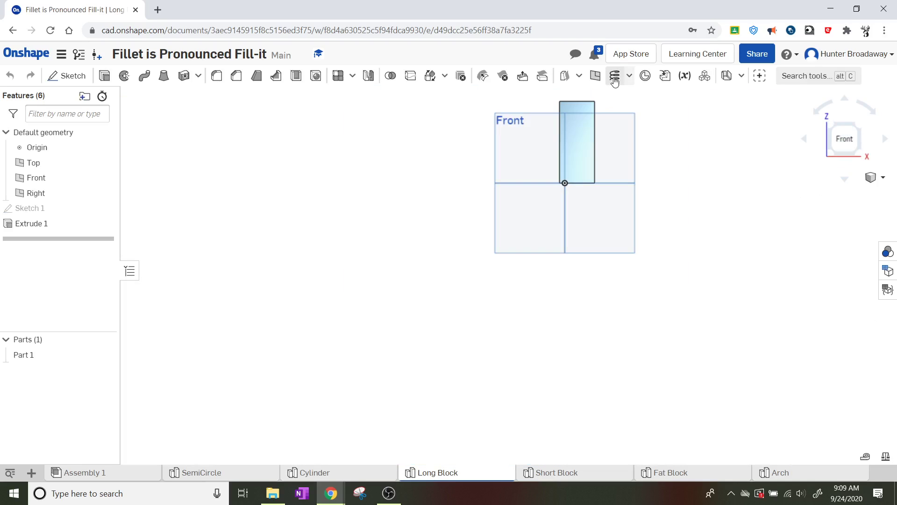
pyautogui.scroll(5, 600, 97)
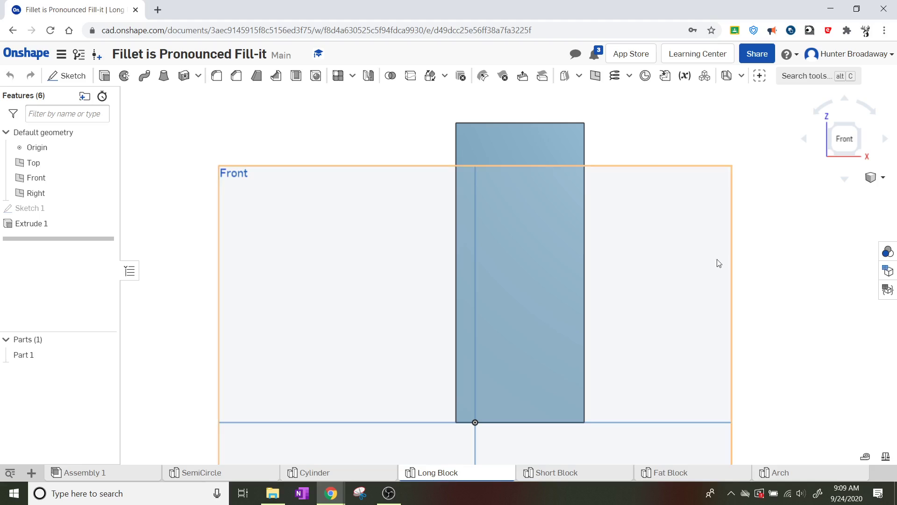
pyautogui.click(67, 76)
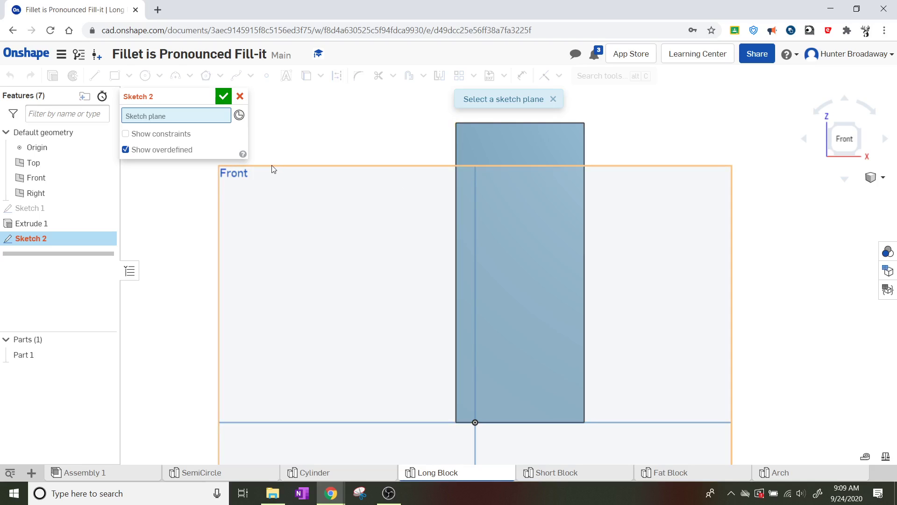
pyautogui.click(512, 145)
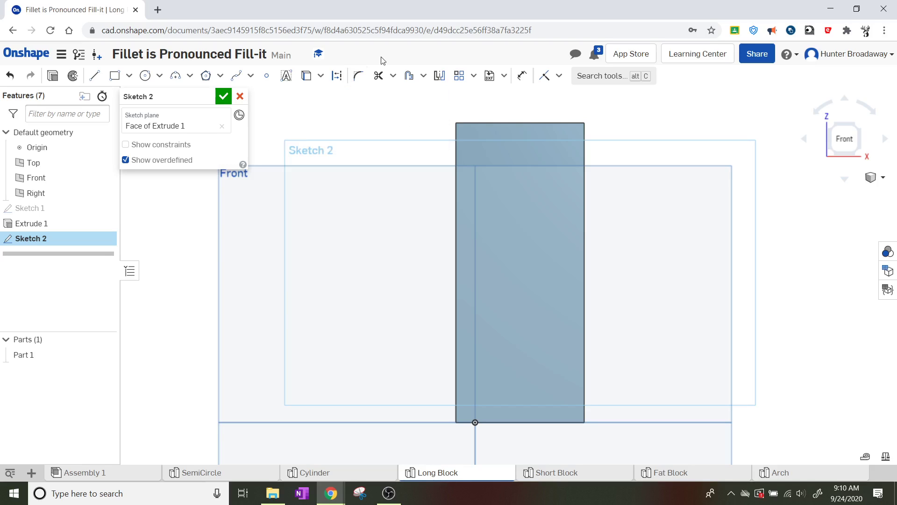
# Sketch a corner rectangle about 1.07 in wide and 2.34 in tall inside the block's front face.
pyautogui.click(115, 76)
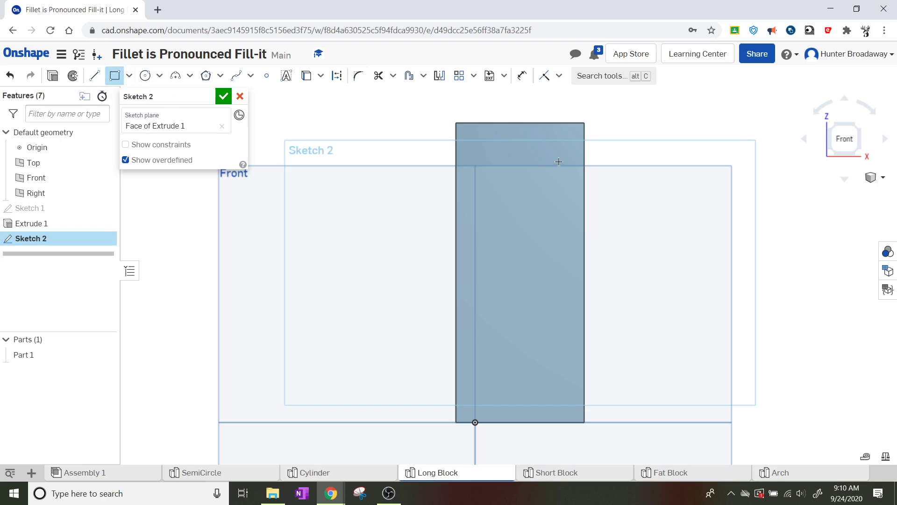
pyautogui.click(467, 184)
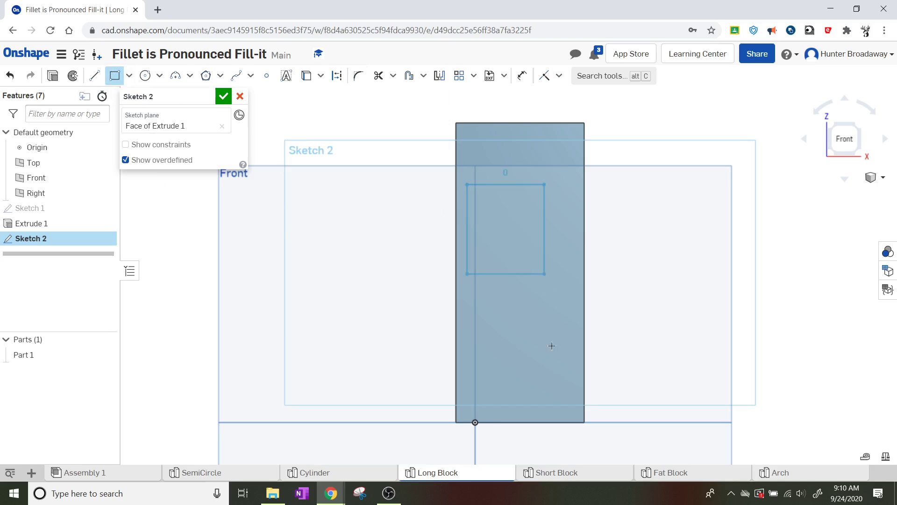
pyautogui.click(560, 386)
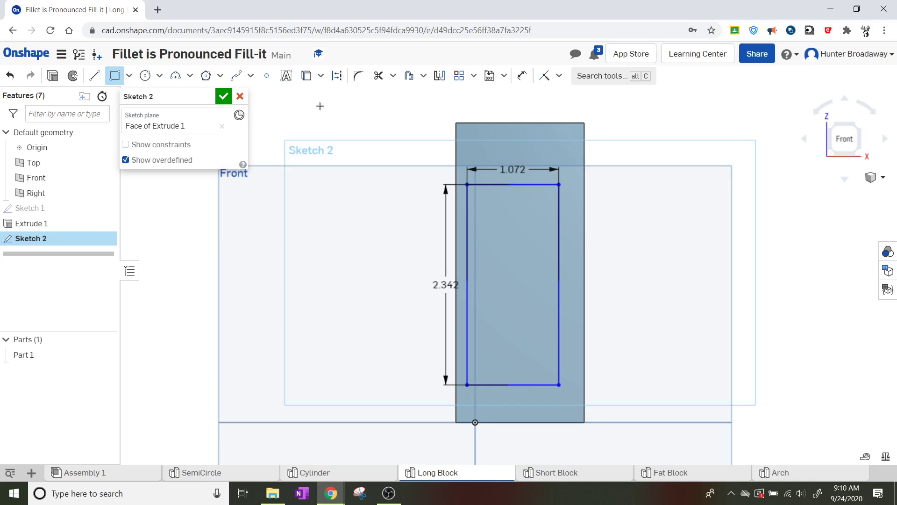
# Try to sketch-fillet several corners at once by selecting the rectangle's top, right and bottom lines together, and close the sketch.
pyautogui.click(355, 79)
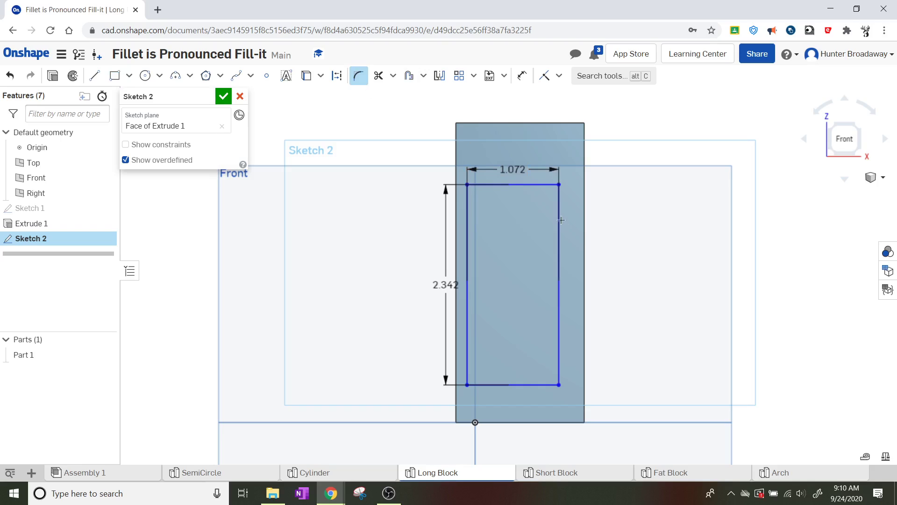
pyautogui.click(513, 185)
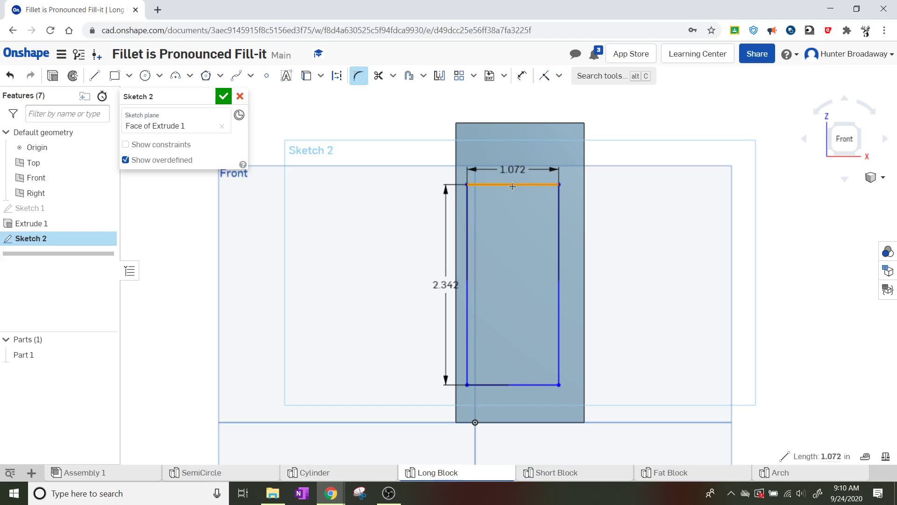
pyautogui.click(560, 212)
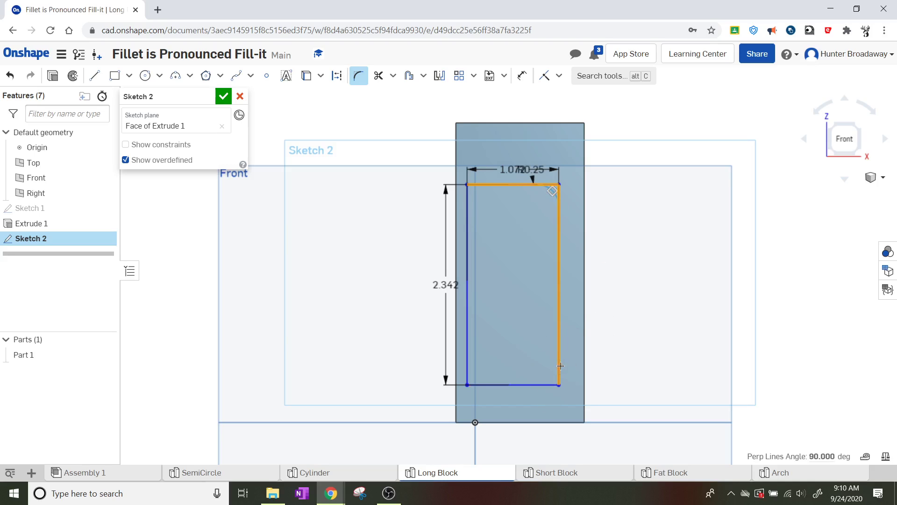
pyautogui.click(542, 385)
pyautogui.click(545, 396)
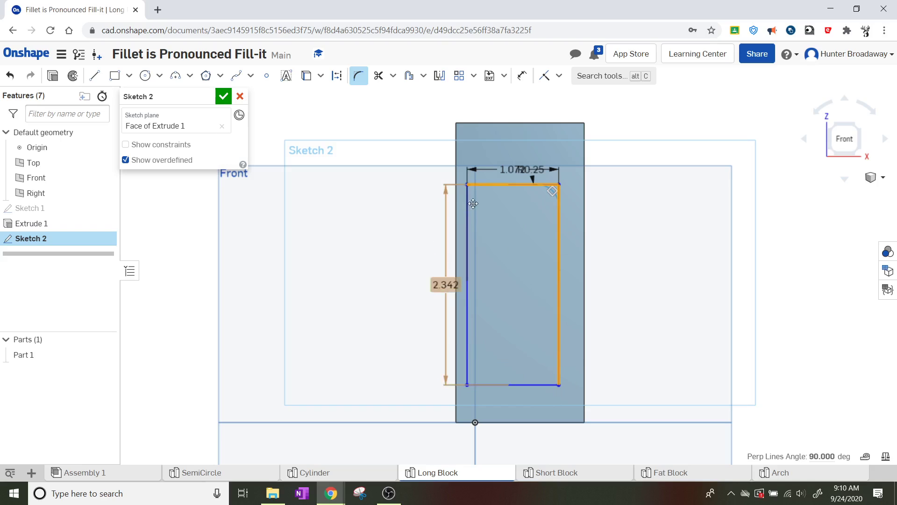
pyautogui.click(535, 383)
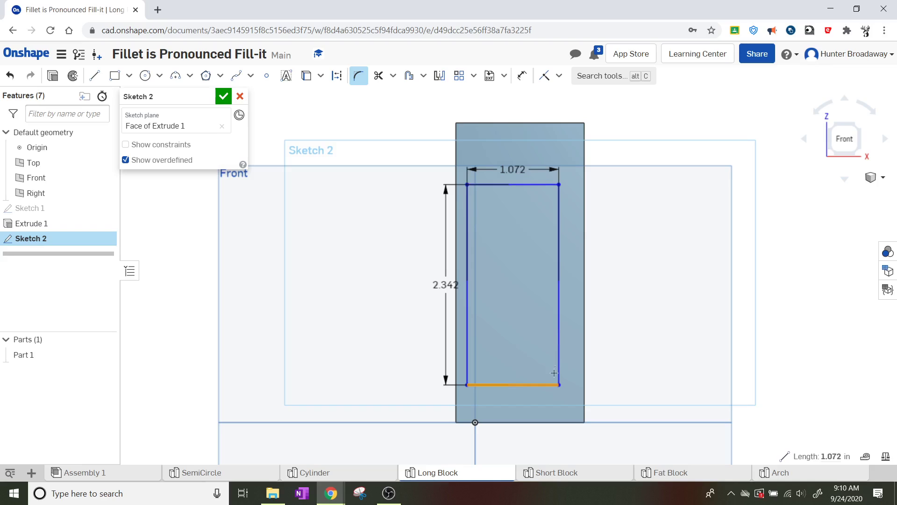
pyautogui.click(534, 185)
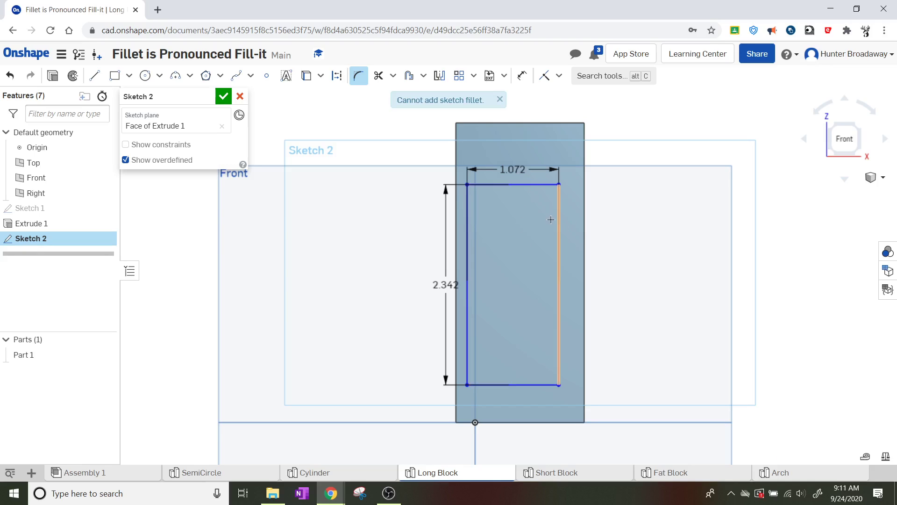
pyautogui.click(540, 190)
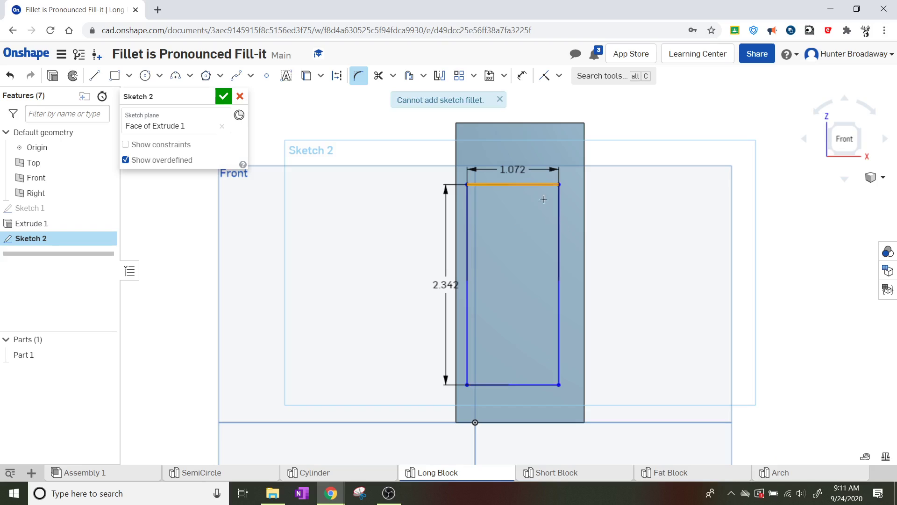
pyautogui.click(556, 221)
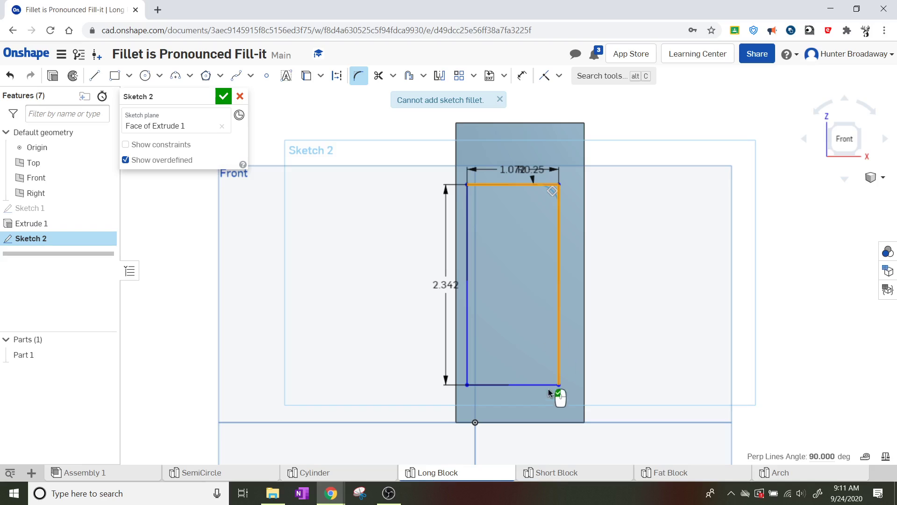
pyautogui.click(509, 383)
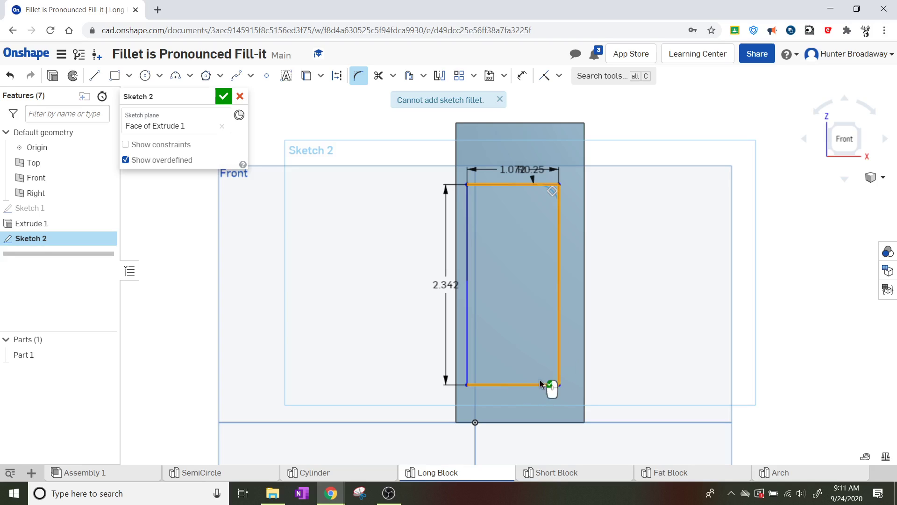
pyautogui.click(531, 386)
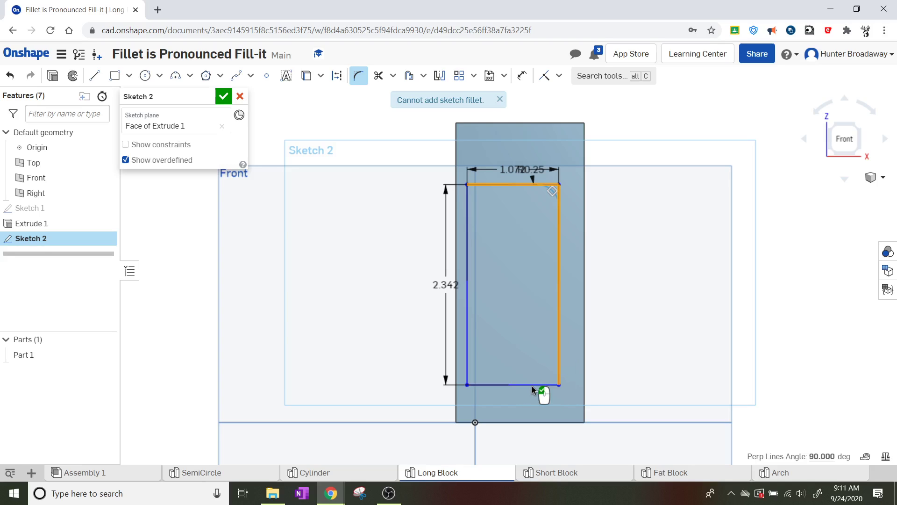
pyautogui.click(224, 97)
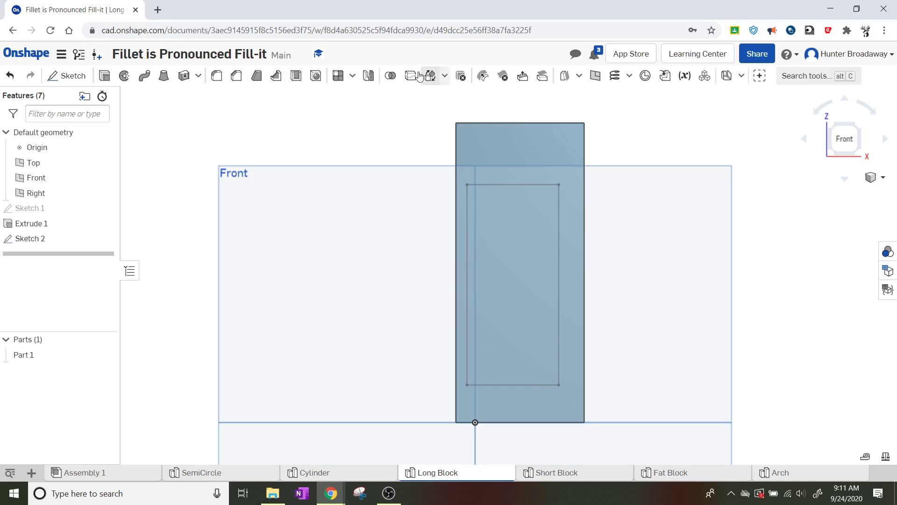
# Reopen Sketch 2 for editing and fillet the rectangle's upper-right corner with a 0.25 in radius.
pyautogui.rightClick(30, 240)
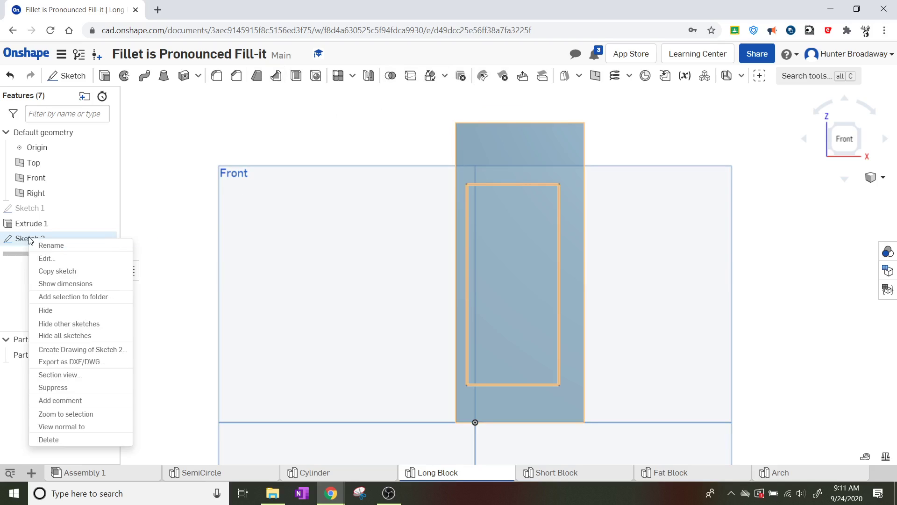
pyautogui.click(71, 261)
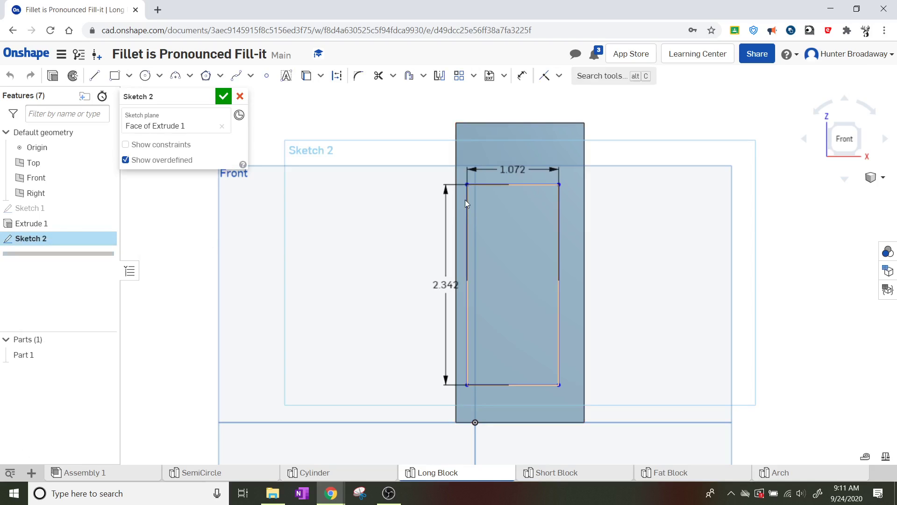
pyautogui.click(352, 79)
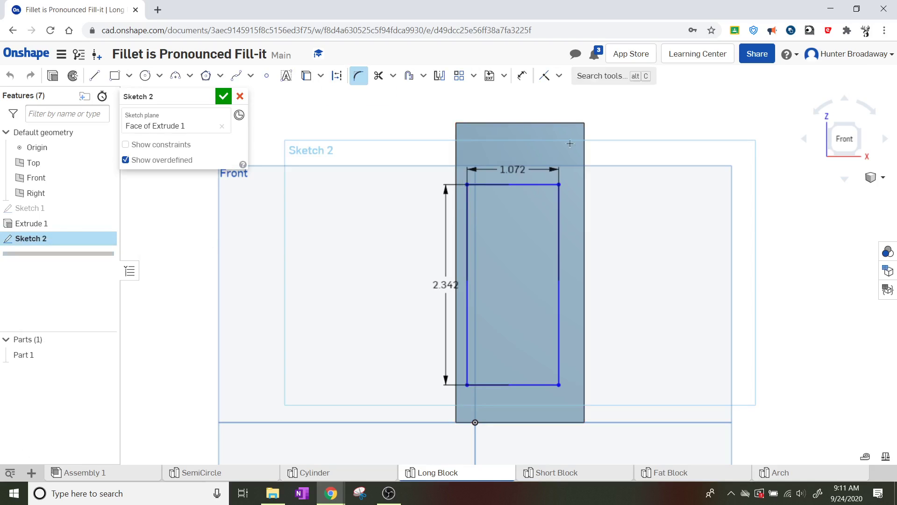
pyautogui.click(546, 185)
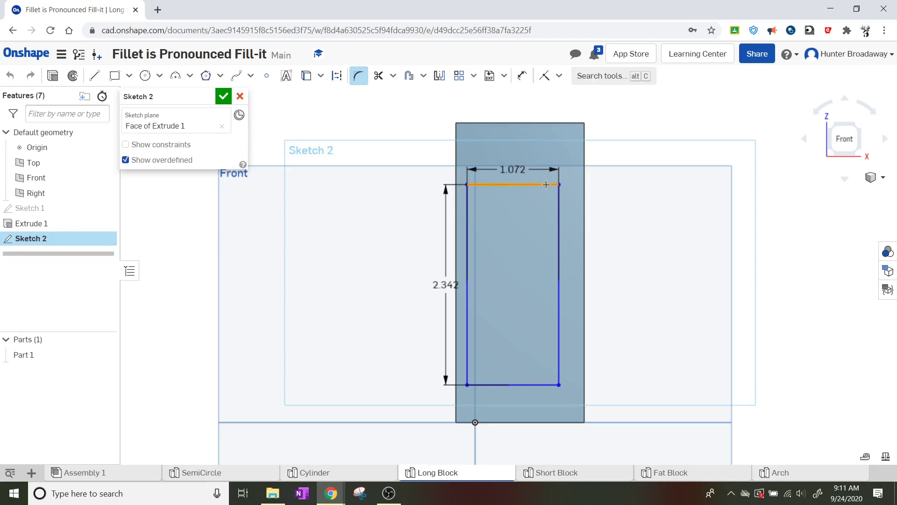
pyautogui.click(559, 212)
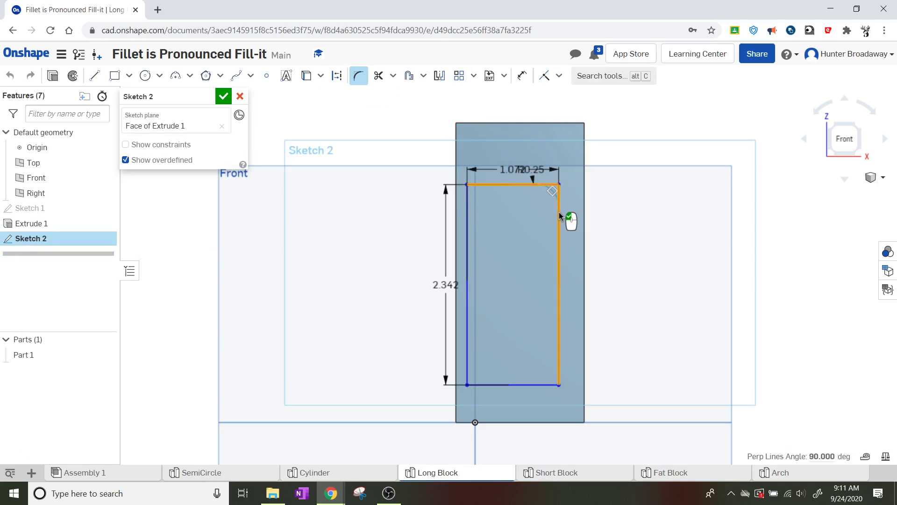
pyautogui.click(514, 229)
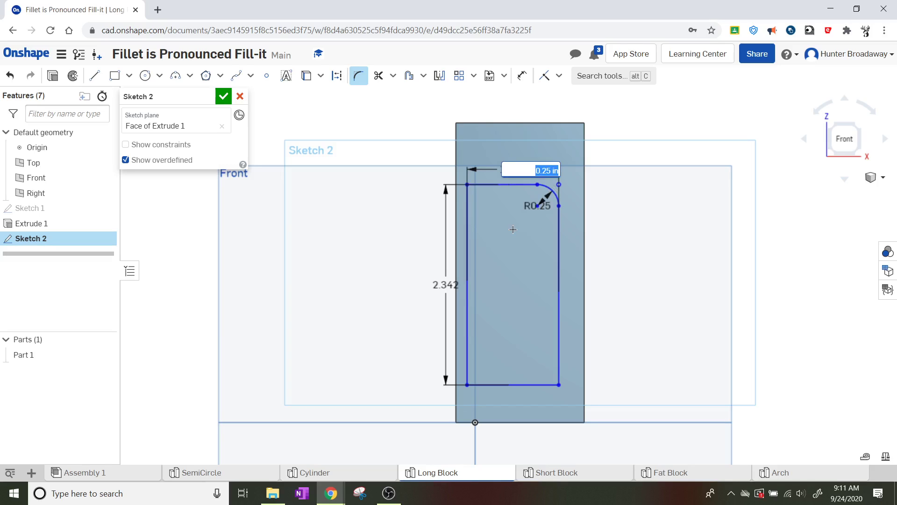
pyautogui.press('Return')
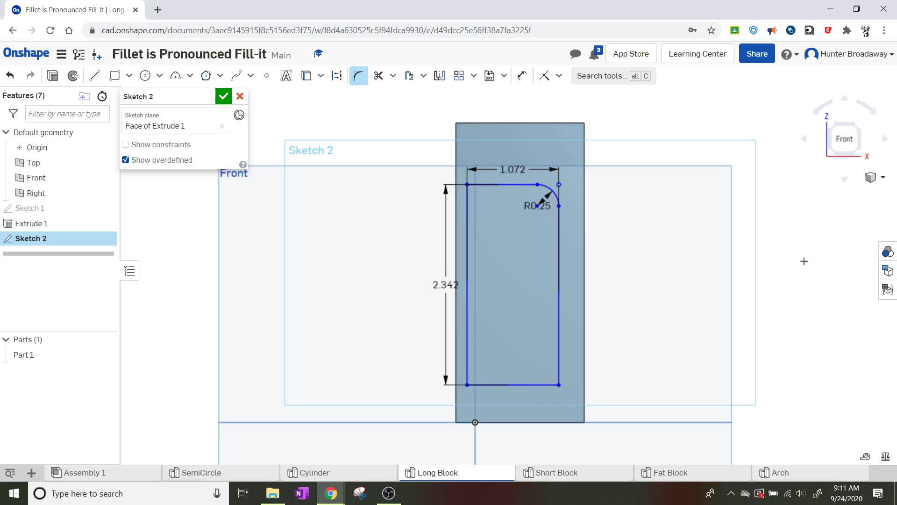
# Undo the single-corner fillet, sketch-fillet all four corners of the rectangle with a 0.25 in radius, and close the sketch.
pyautogui.press('Escape')
pyautogui.hotkey('ctrl', 'z')
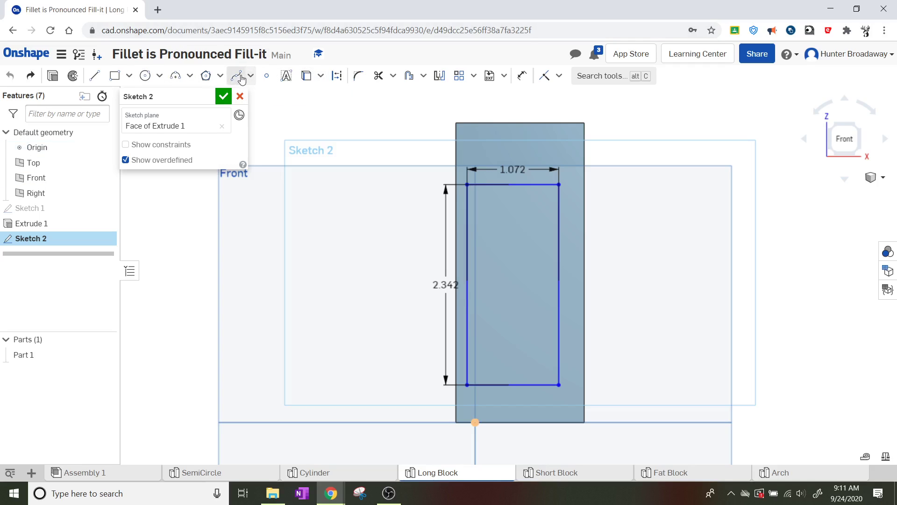
pyautogui.click(359, 80)
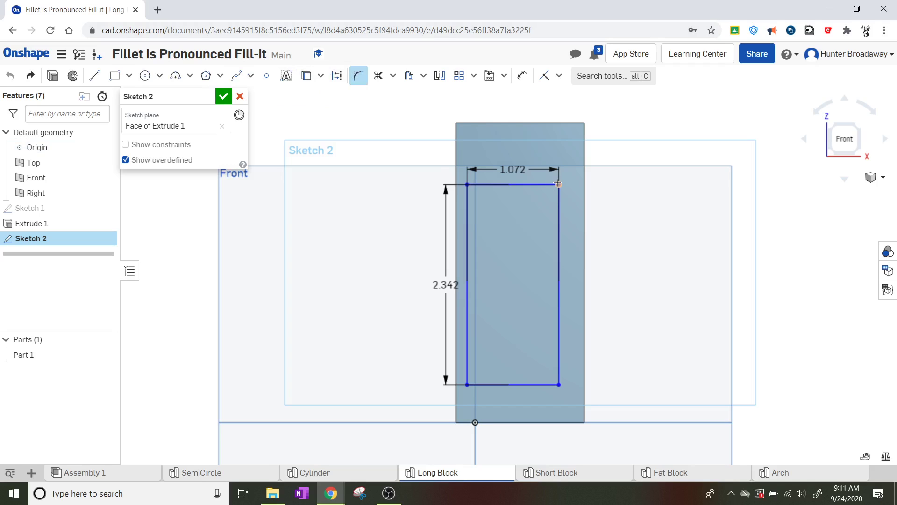
pyautogui.click(558, 183)
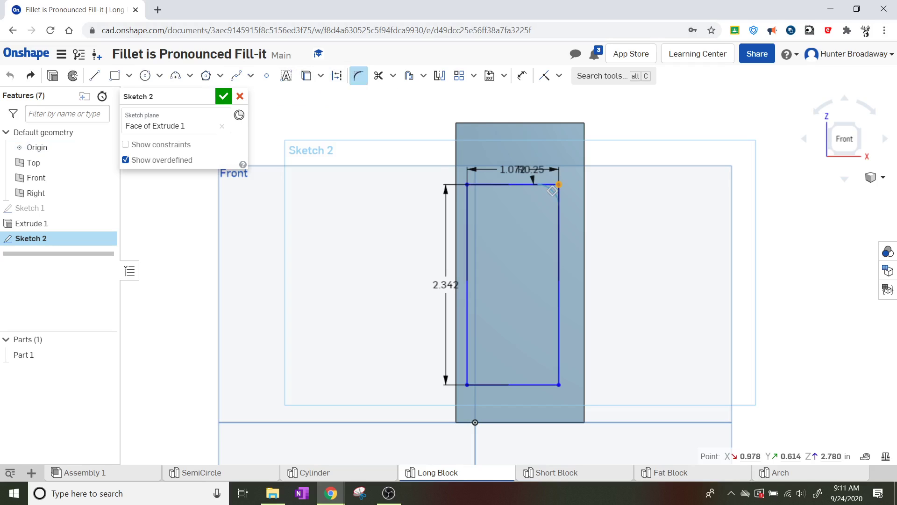
pyautogui.click(559, 386)
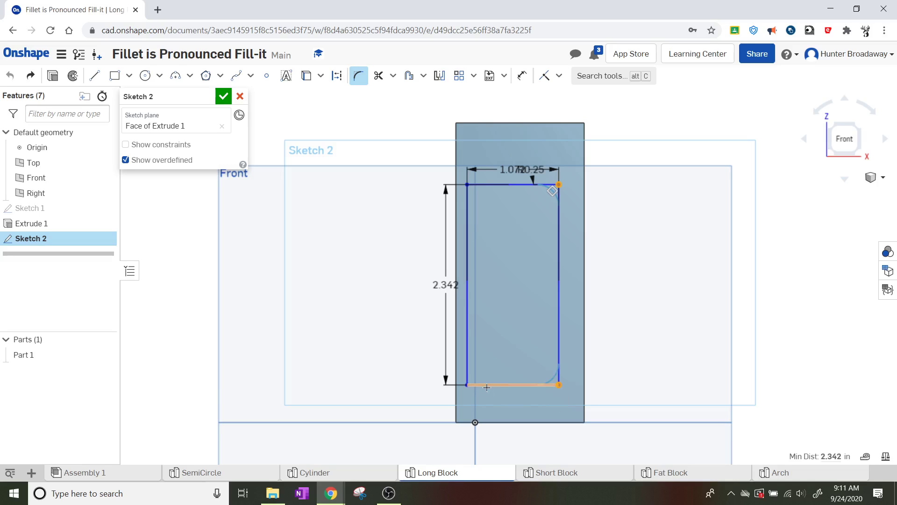
pyautogui.click(468, 385)
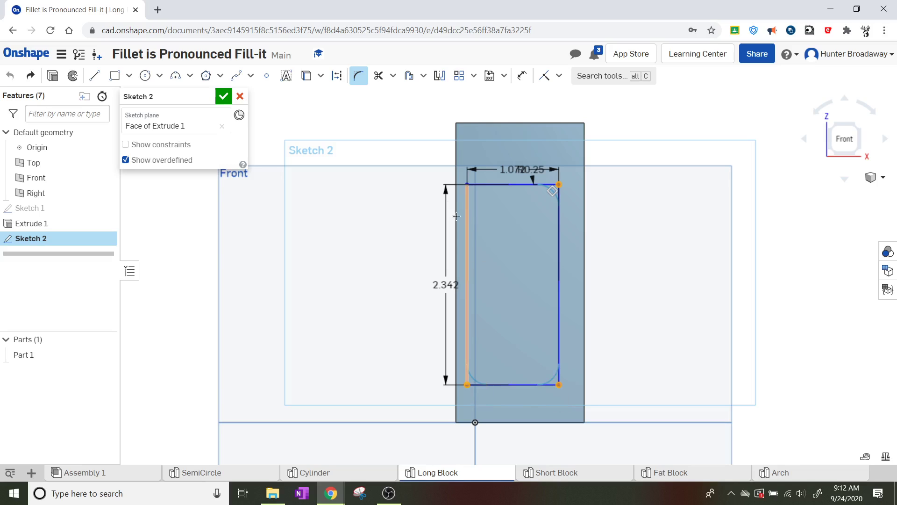
pyautogui.click(467, 185)
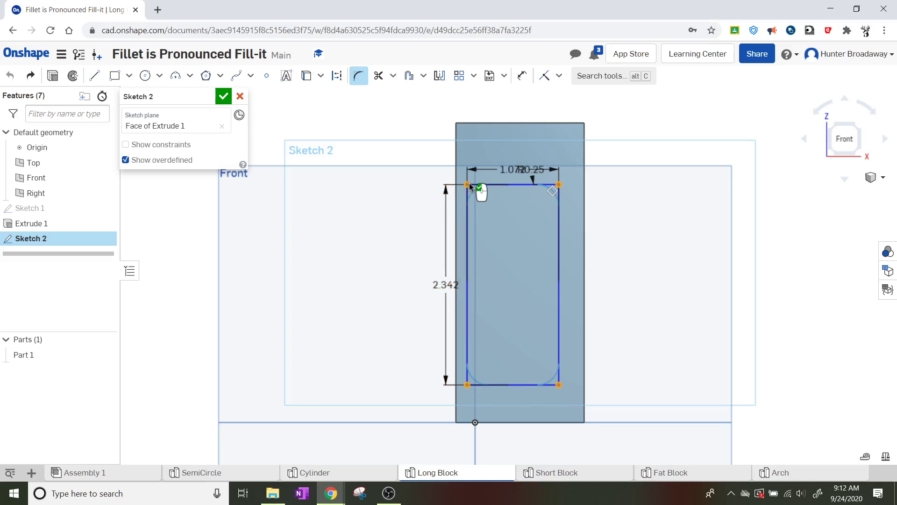
pyautogui.click(223, 96)
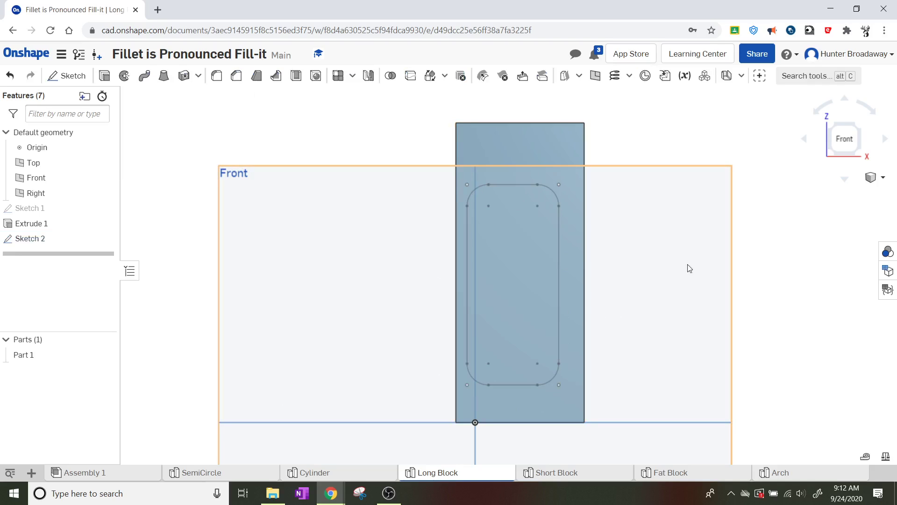
pyautogui.click(711, 257)
pyautogui.click(781, 223)
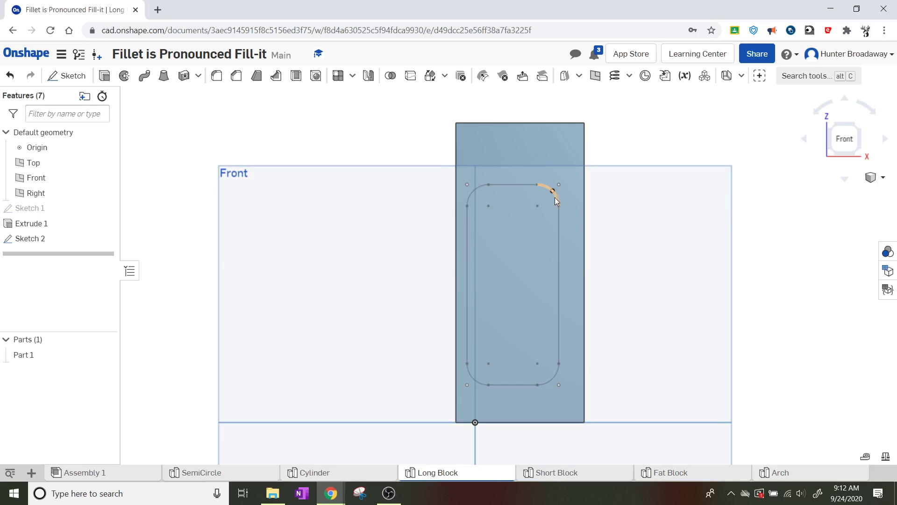
# Extrude the rounded rectangle 1 in deep as a Remove cut through the Long Block.
pyautogui.click(105, 75)
pyautogui.click(536, 232)
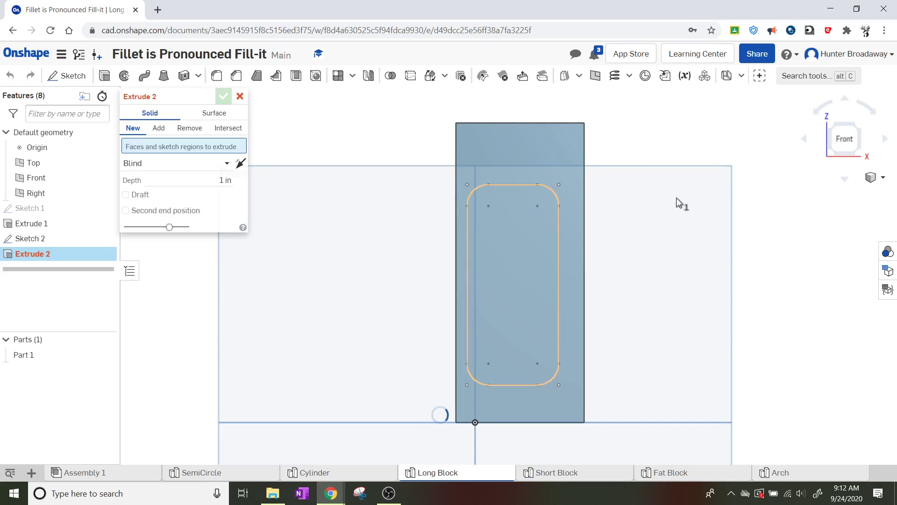
pyautogui.click(834, 135)
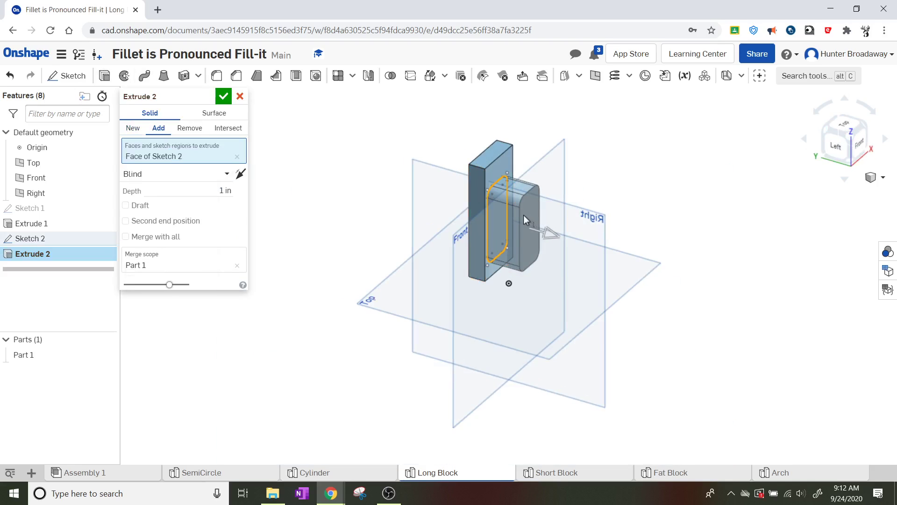
pyautogui.scroll(5, 539, 207)
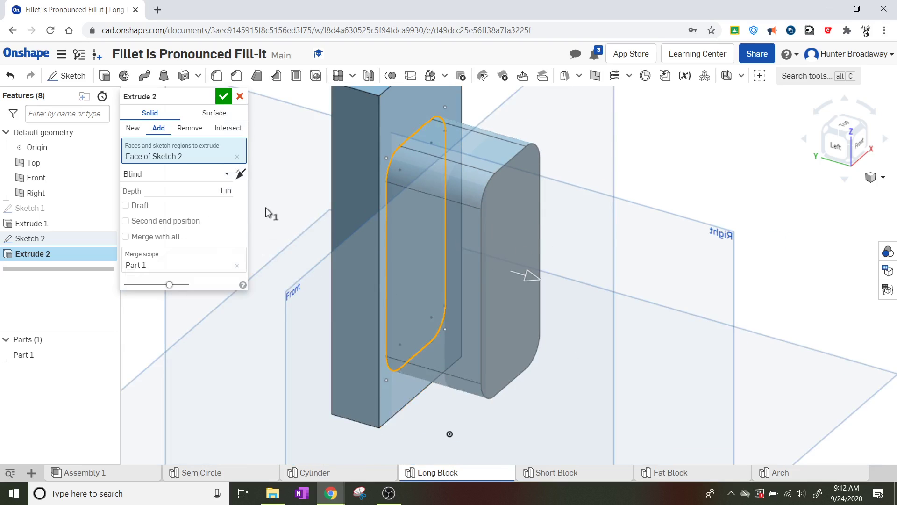
pyautogui.click(226, 112)
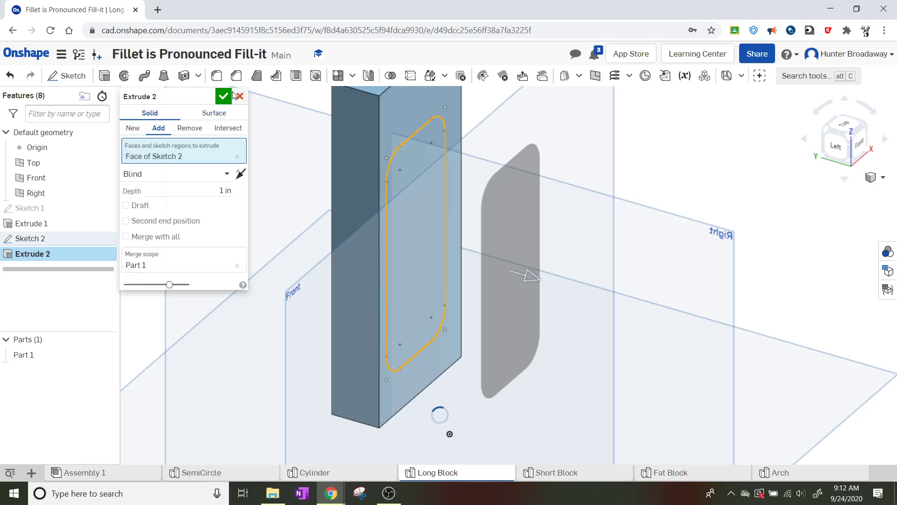
pyautogui.click(188, 132)
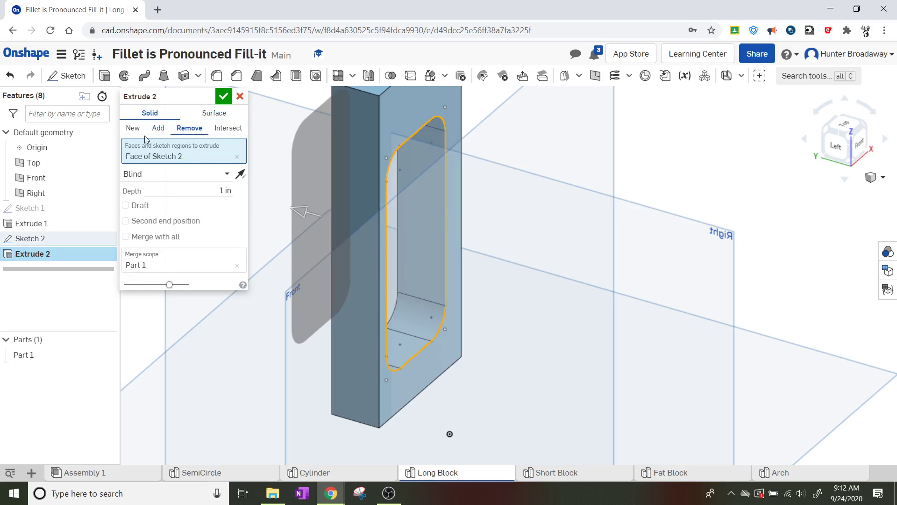
pyautogui.click(224, 97)
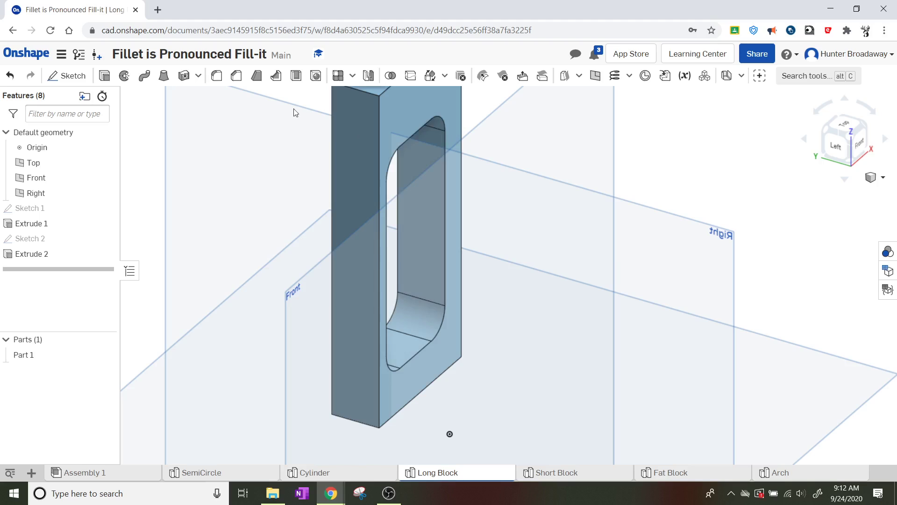
# Examine the Long Block's rounded cutout from the front and in an isometric view.
pyautogui.click(864, 149)
pyautogui.scroll(3, 558, 115)
pyautogui.scroll(1, 560, 118)
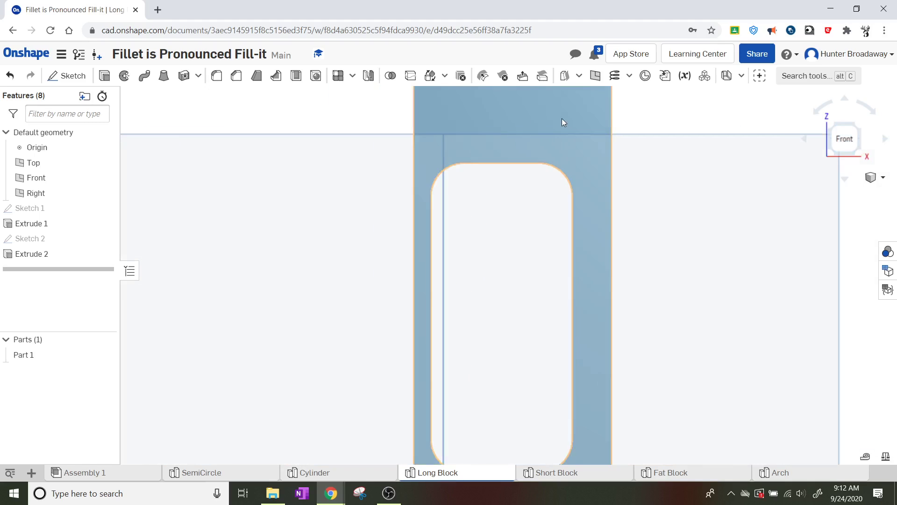
pyautogui.scroll(-1, 562, 119)
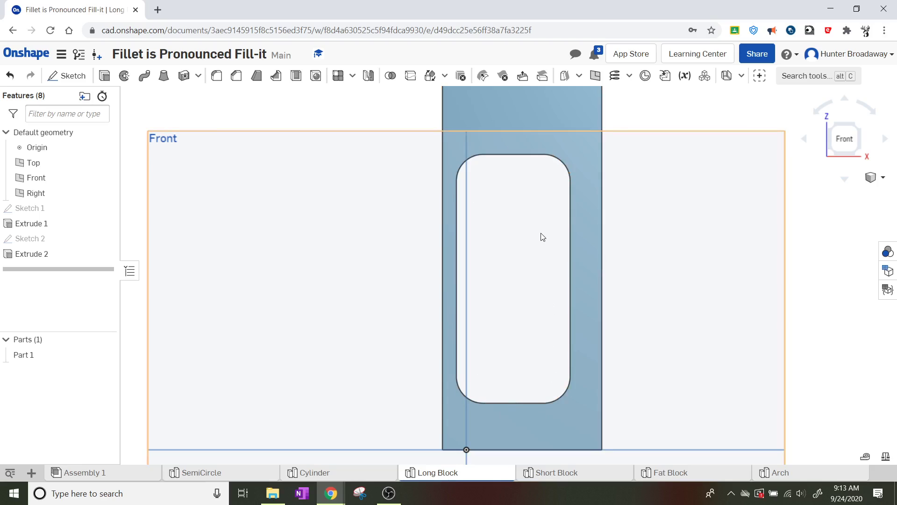
pyautogui.click(833, 129)
pyautogui.scroll(3, 515, 158)
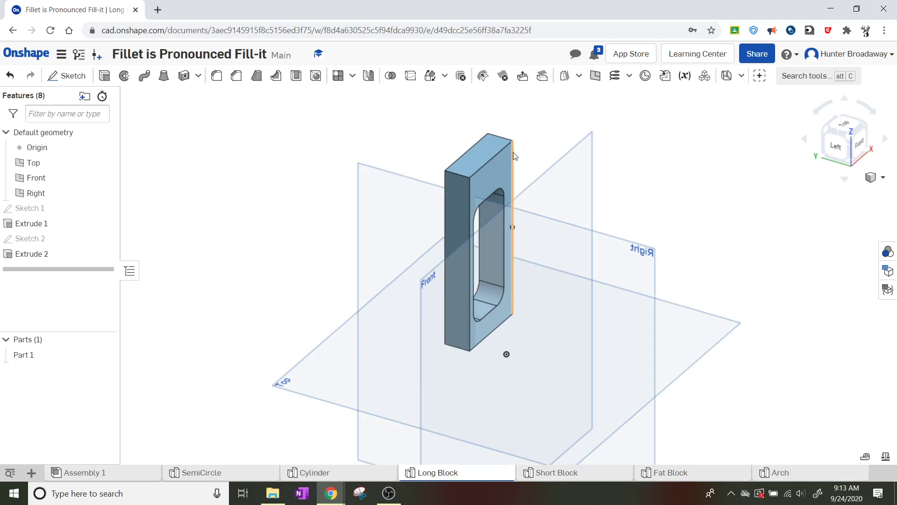
pyautogui.scroll(3, 528, 261)
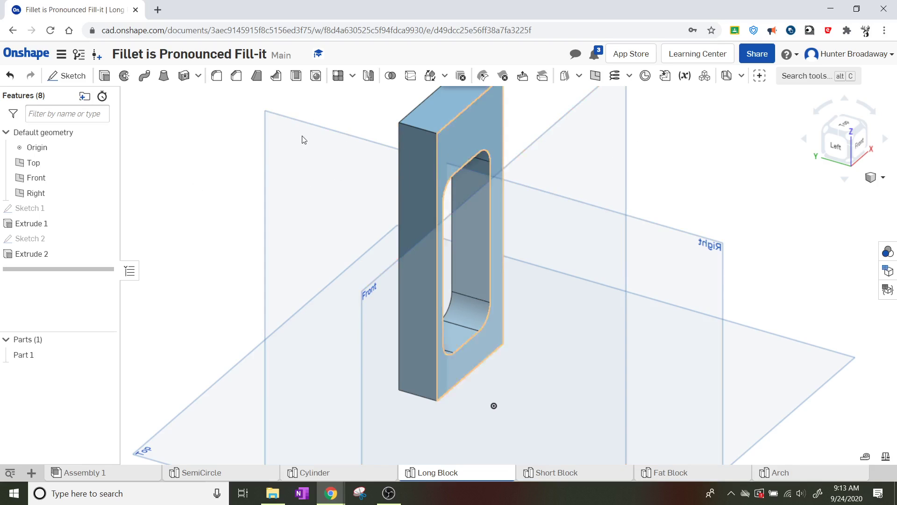
pyautogui.scroll(-5, 344, 94)
pyautogui.scroll(4, 337, 144)
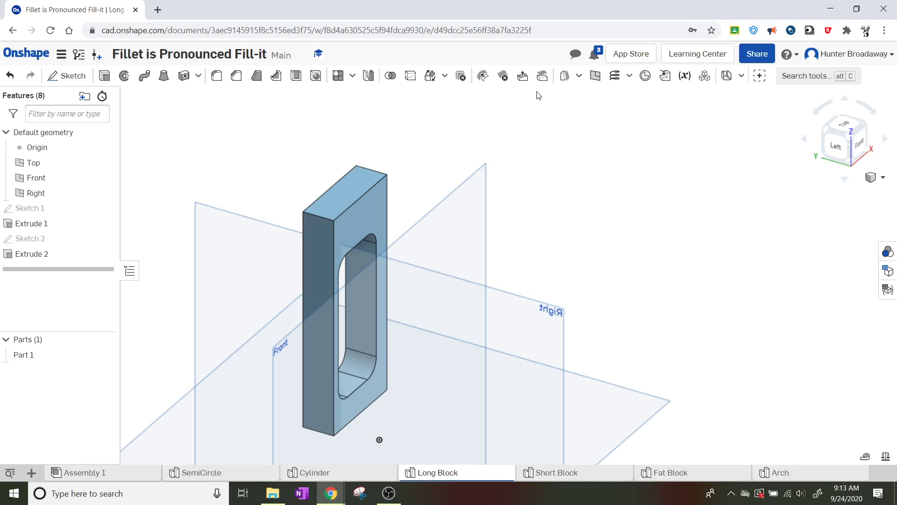
# Open the Short Block part studio.
pyautogui.click(551, 477)
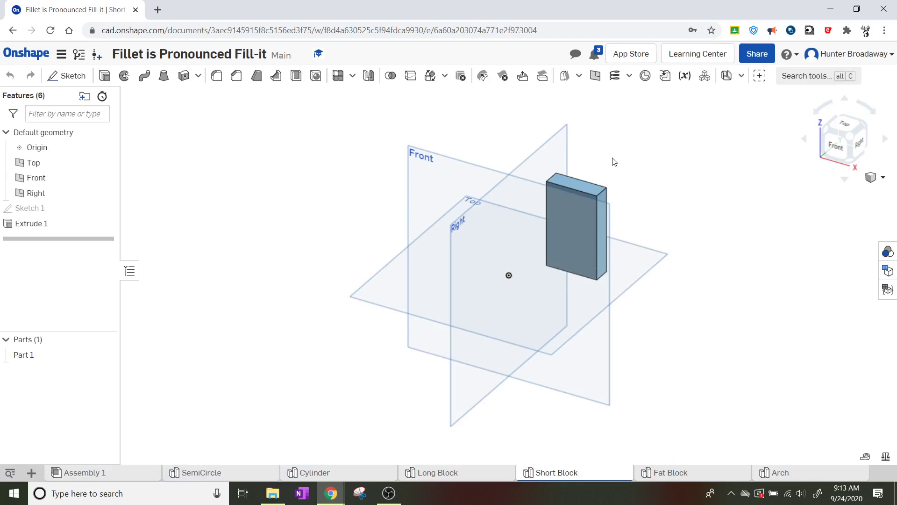
pyautogui.scroll(6, 630, 174)
pyautogui.scroll(-6, 490, 380)
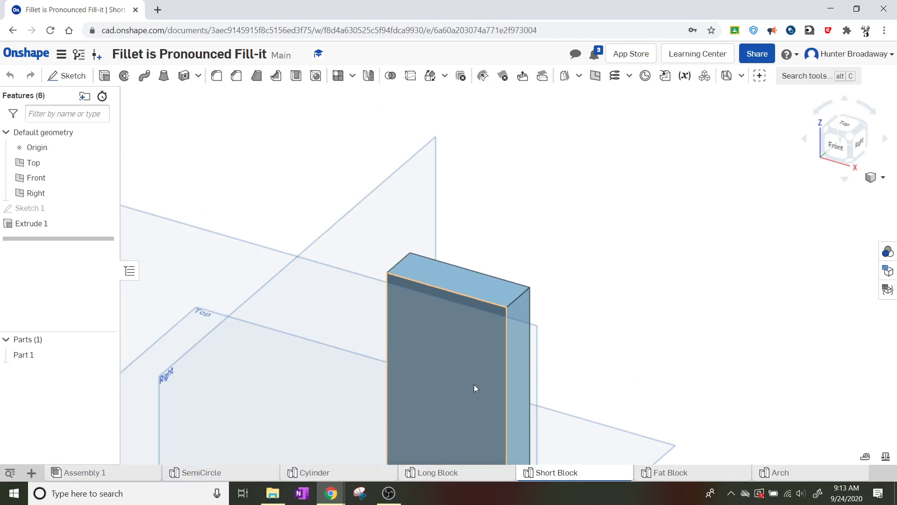
pyautogui.scroll(3, 482, 409)
pyautogui.scroll(-5, 449, 435)
pyautogui.scroll(4, 453, 446)
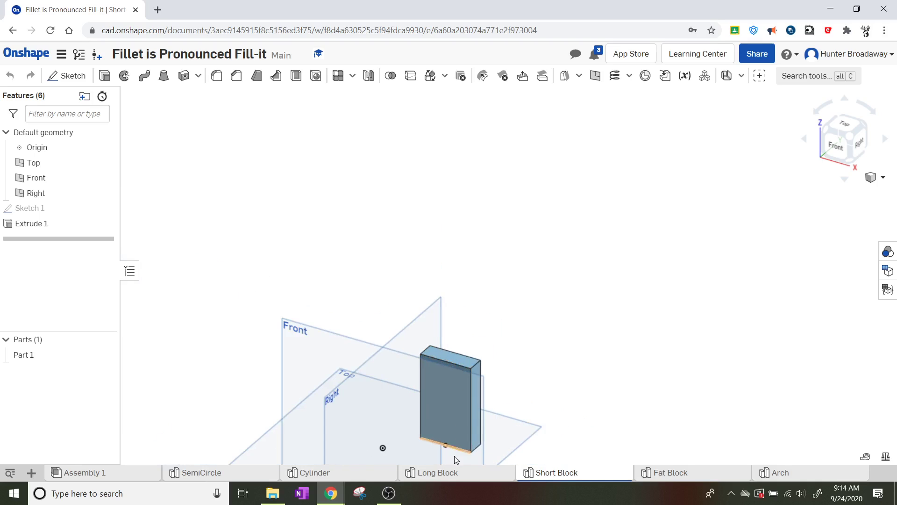
pyautogui.scroll(2, 455, 456)
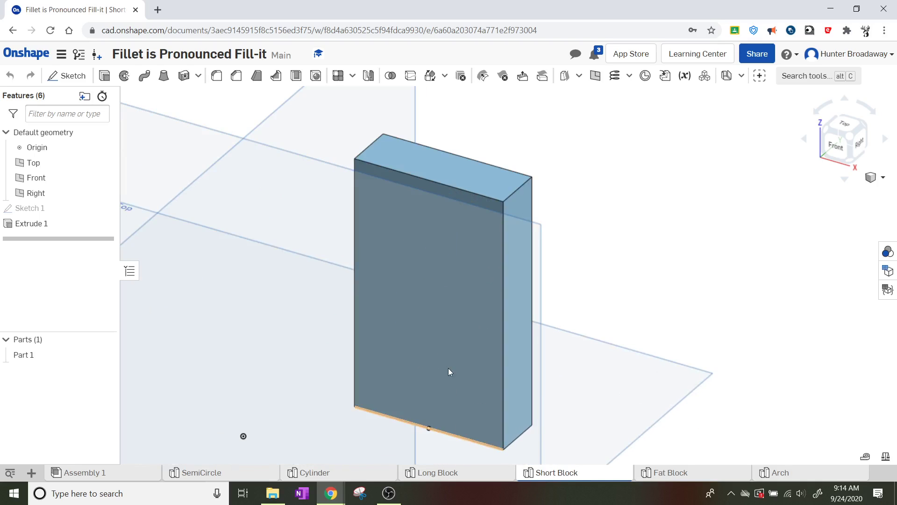
# Start a 0.2 in equal-distance chamfer on the block's two short top edges and its long front top edge.
pyautogui.click(237, 76)
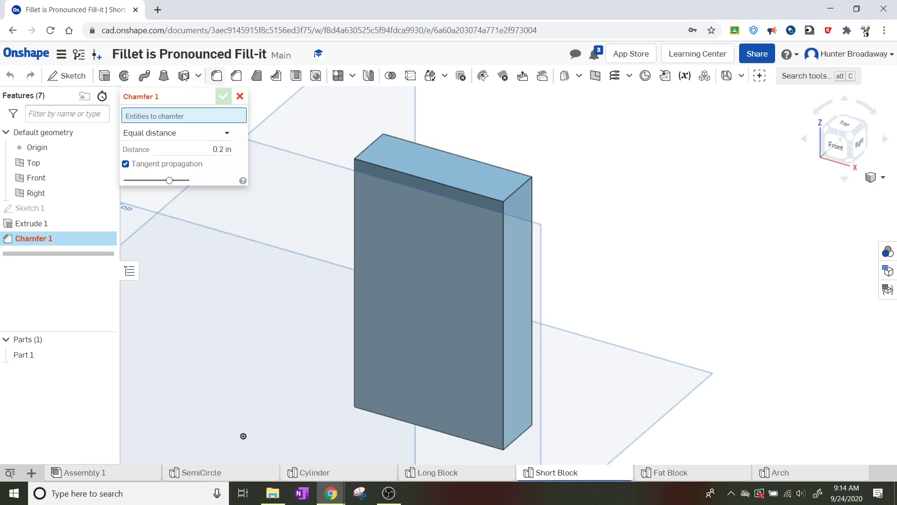
pyautogui.click(517, 189)
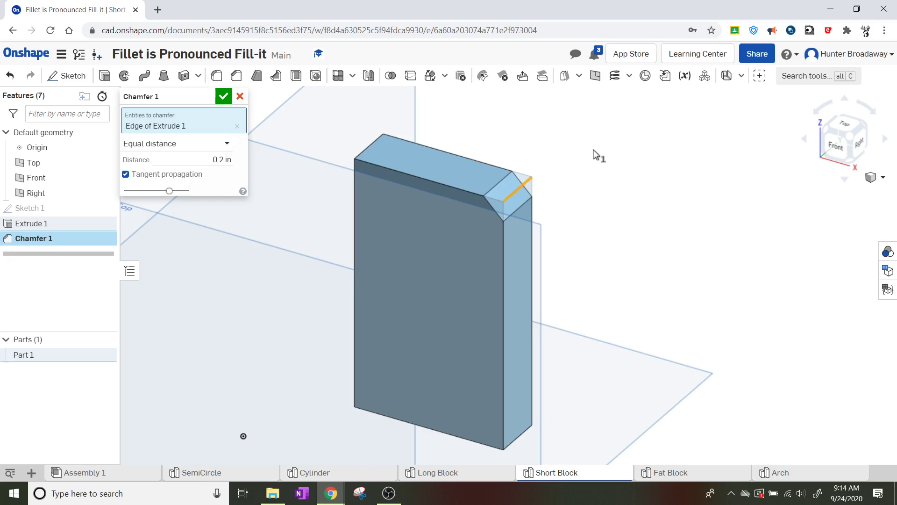
pyautogui.click(372, 141)
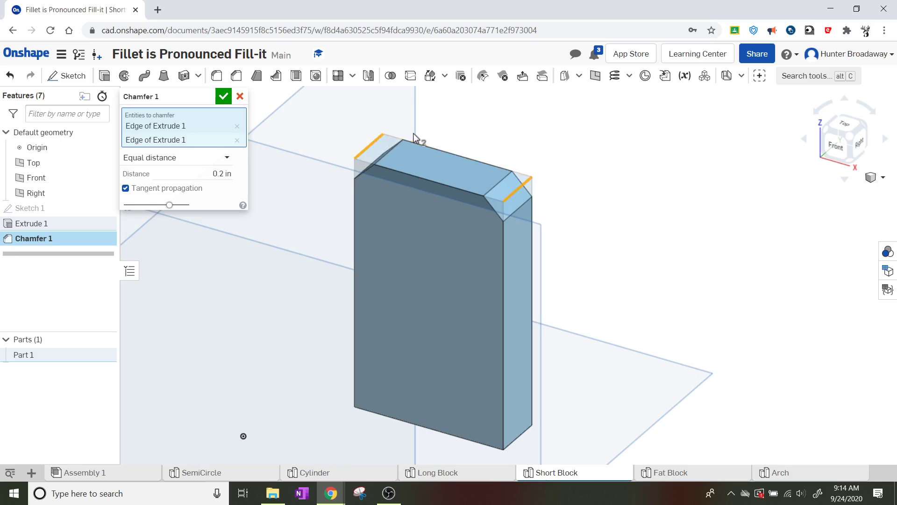
pyautogui.click(442, 186)
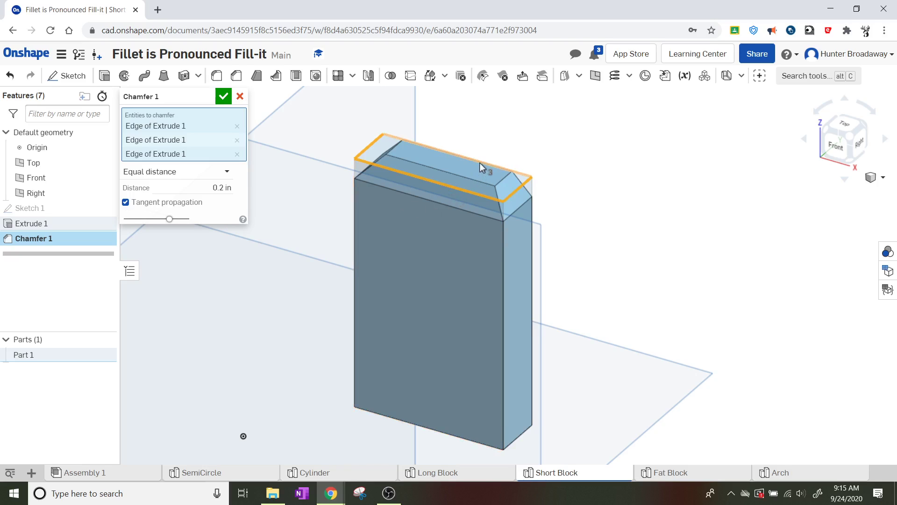
# Add the long back top edge to the 0.2 in chamfer and accept the feature.
pyautogui.click(865, 132)
pyautogui.scroll(5, 591, 290)
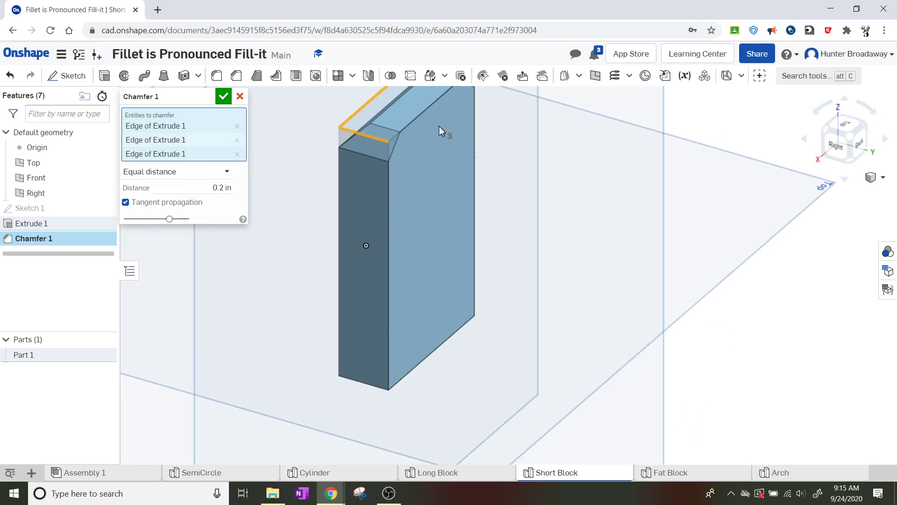
pyautogui.click(417, 121)
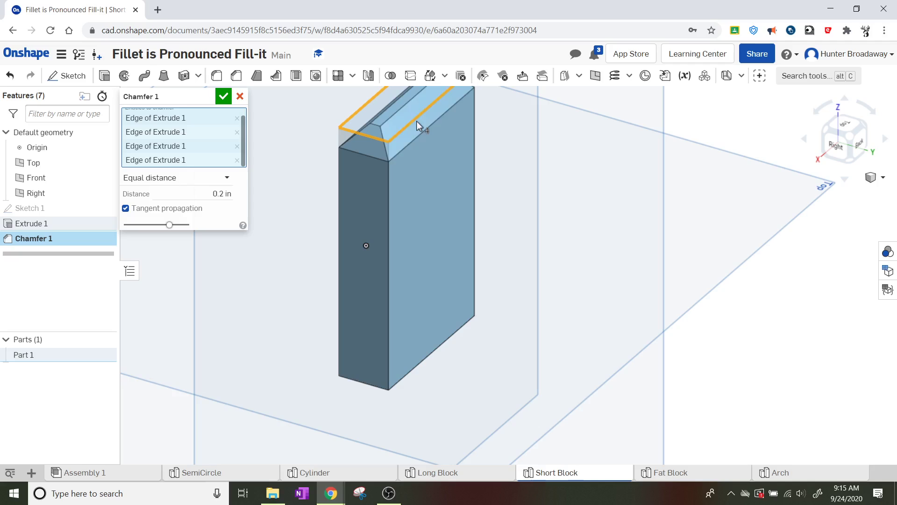
pyautogui.scroll(-4, 551, 171)
pyautogui.scroll(2, 506, 124)
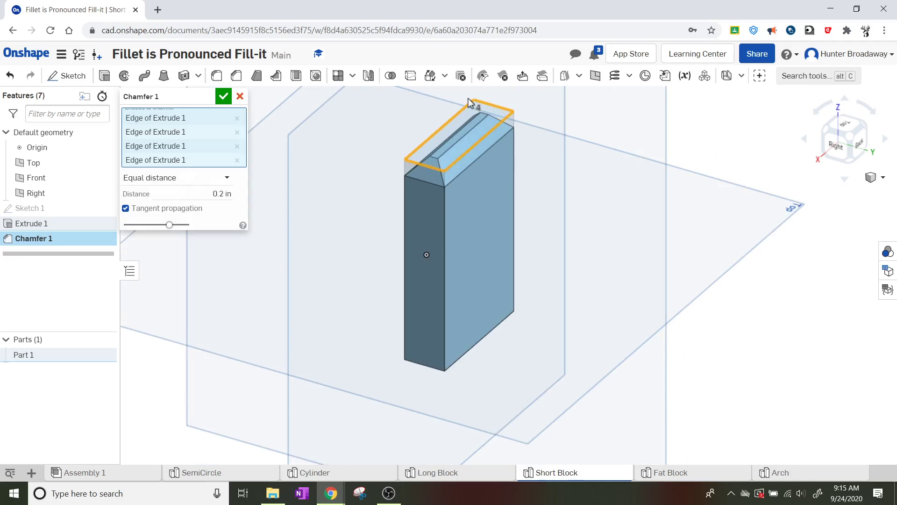
pyautogui.scroll(3, 469, 103)
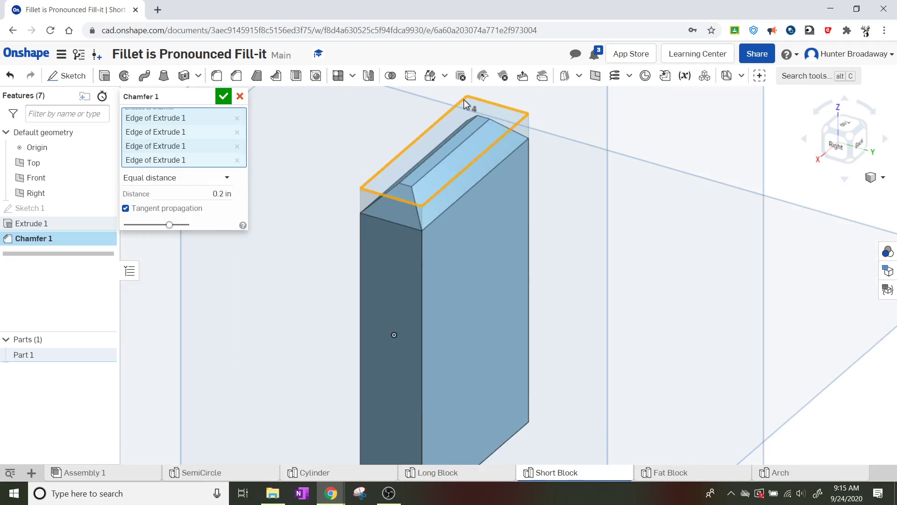
pyautogui.click(829, 136)
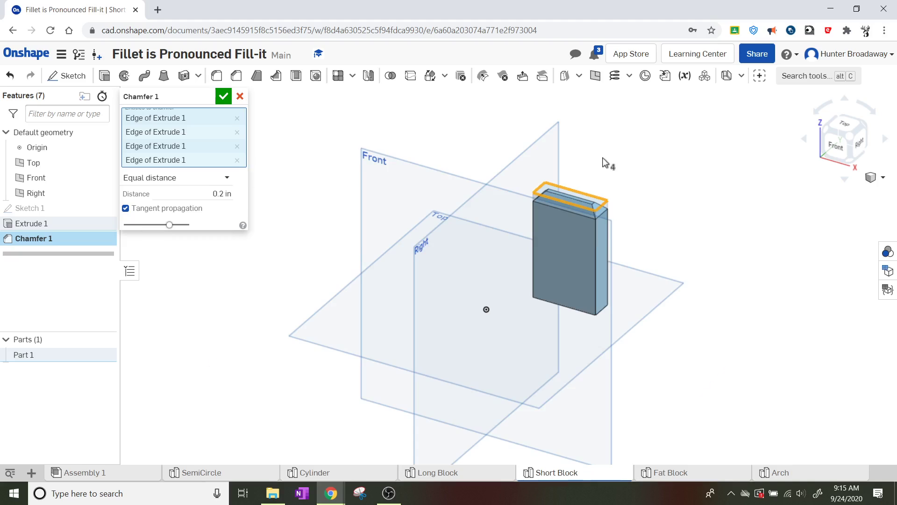
pyautogui.scroll(3, 544, 296)
pyautogui.scroll(2, 567, 288)
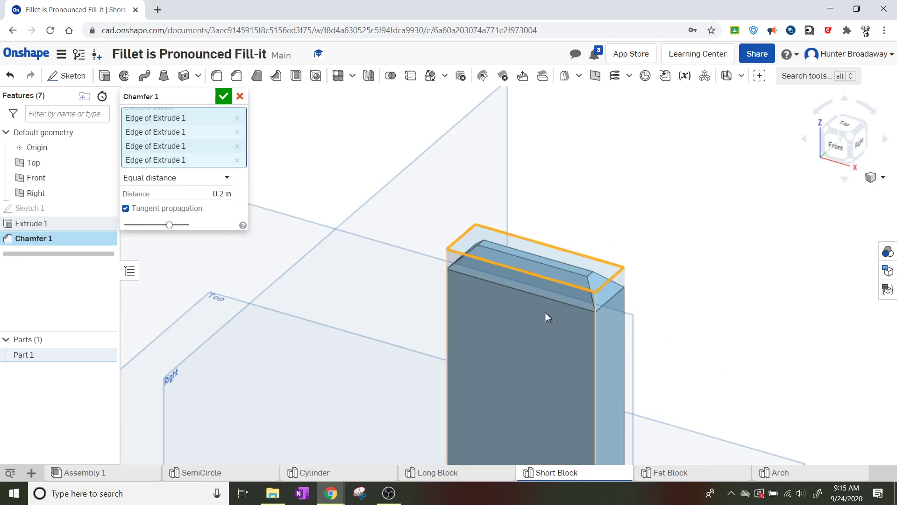
pyautogui.click(224, 97)
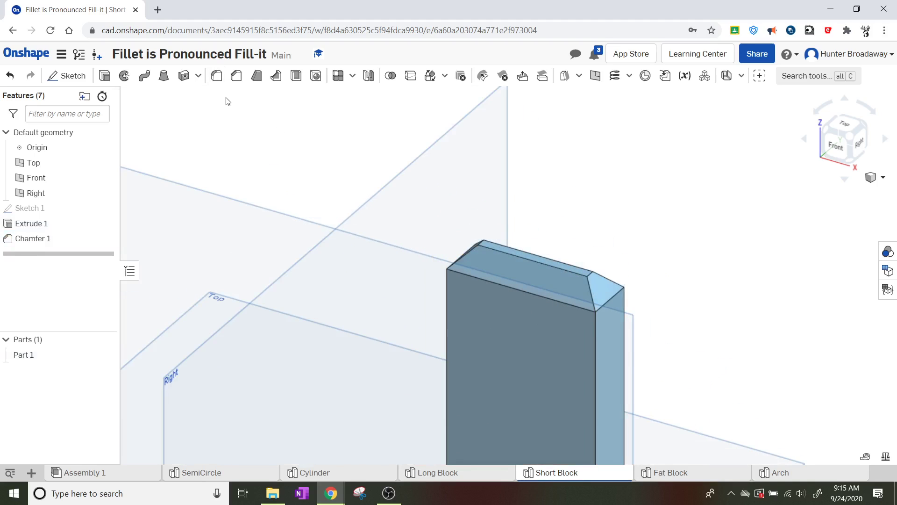
pyautogui.scroll(1, 658, 373)
pyautogui.scroll(-3, 651, 381)
pyautogui.scroll(-3, 651, 382)
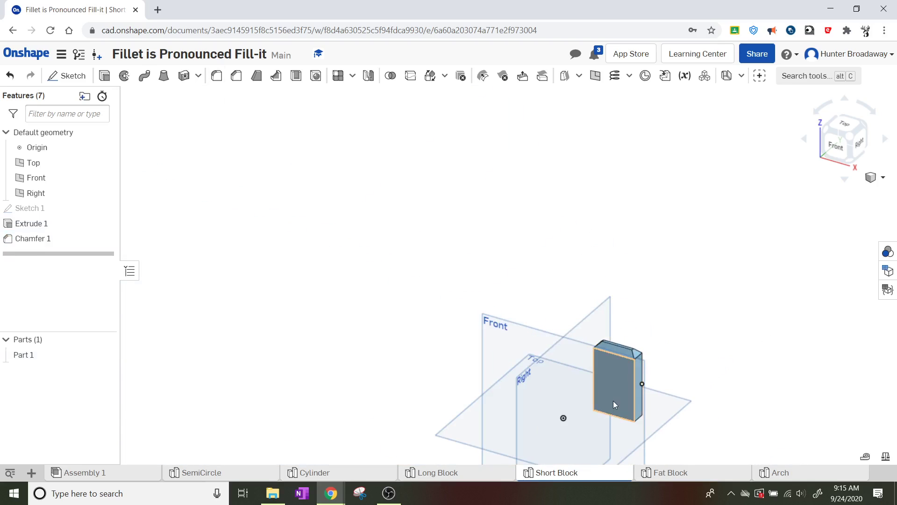
# Sketch a rectangle about 0.914 in wide and 1.645 in high on the block's large front face.
pyautogui.scroll(3, 616, 425)
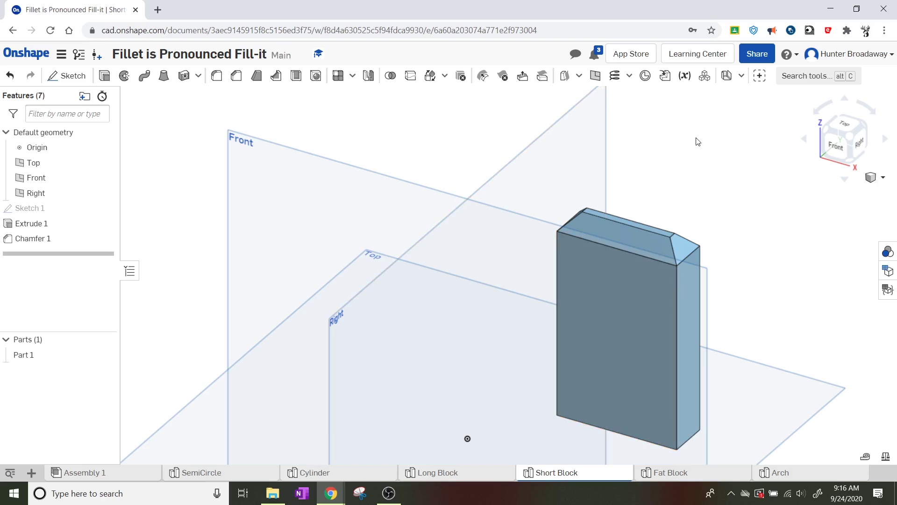
pyautogui.click(837, 149)
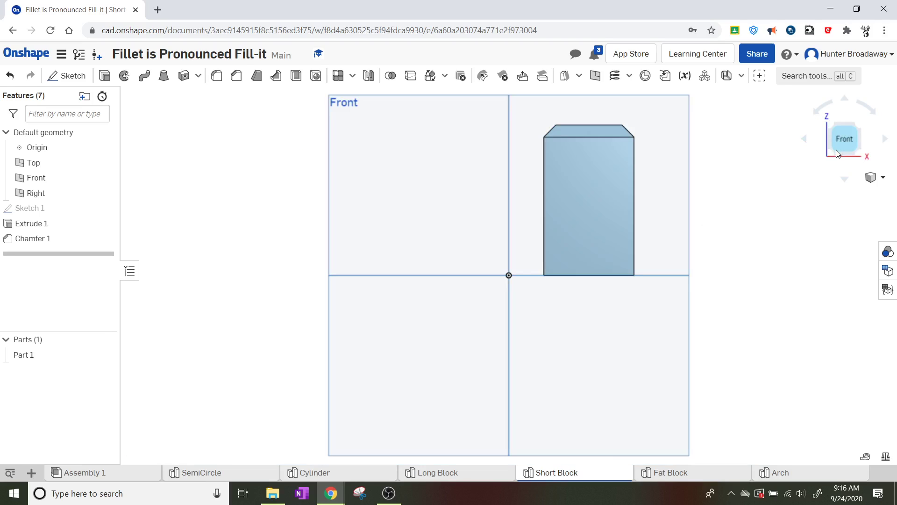
pyautogui.scroll(5, 630, 167)
pyautogui.scroll(-2, 668, 164)
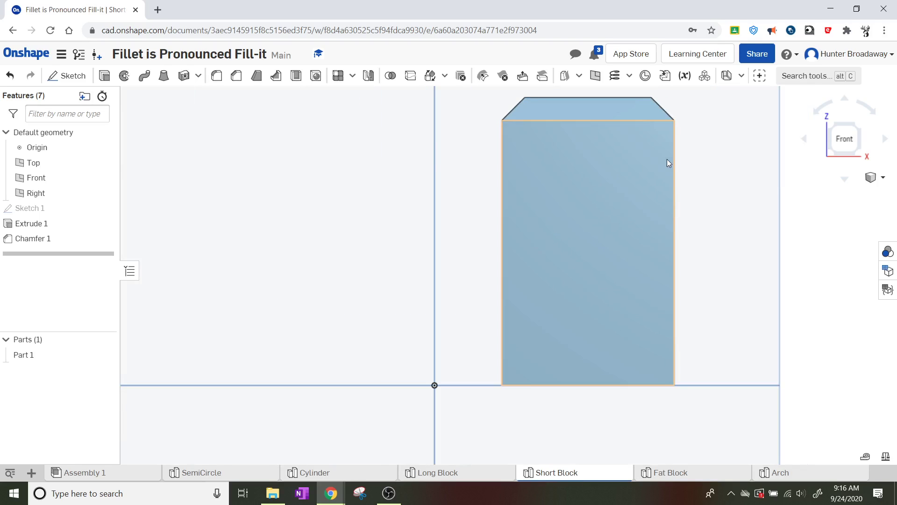
pyautogui.click(79, 79)
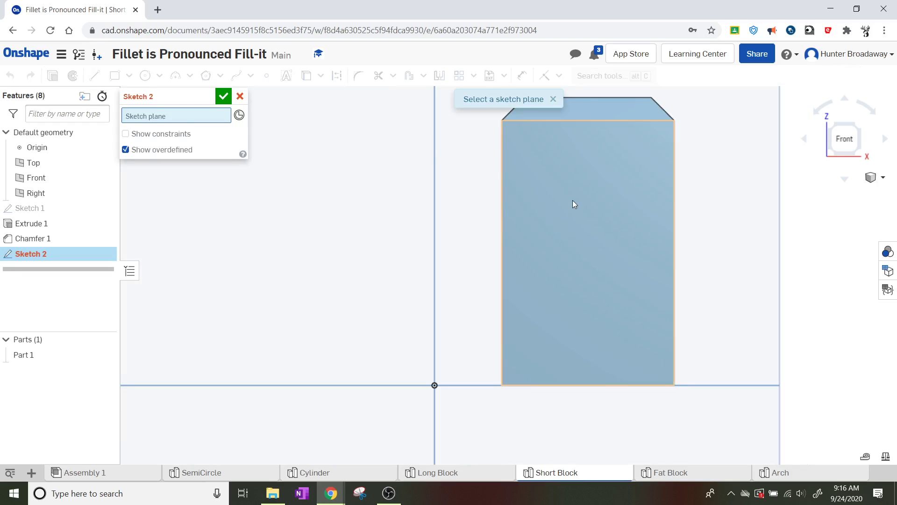
pyautogui.click(573, 200)
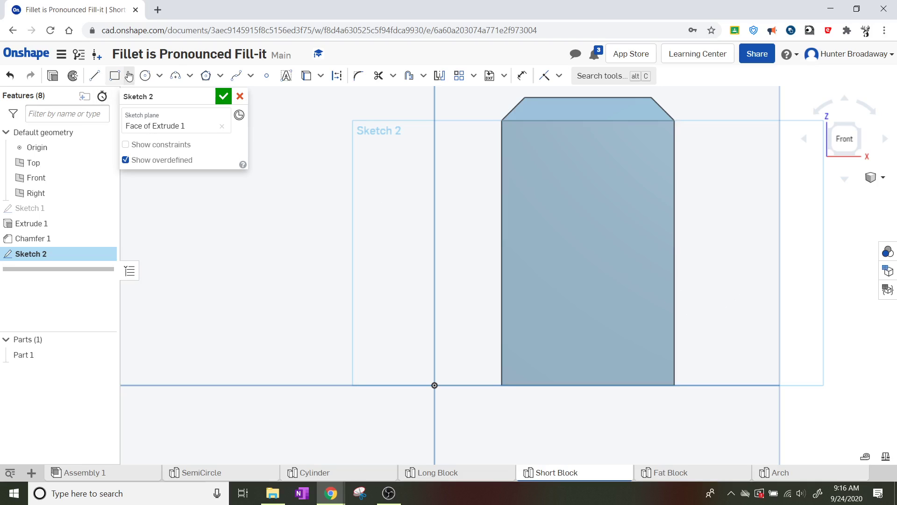
pyautogui.click(115, 75)
pyautogui.click(643, 351)
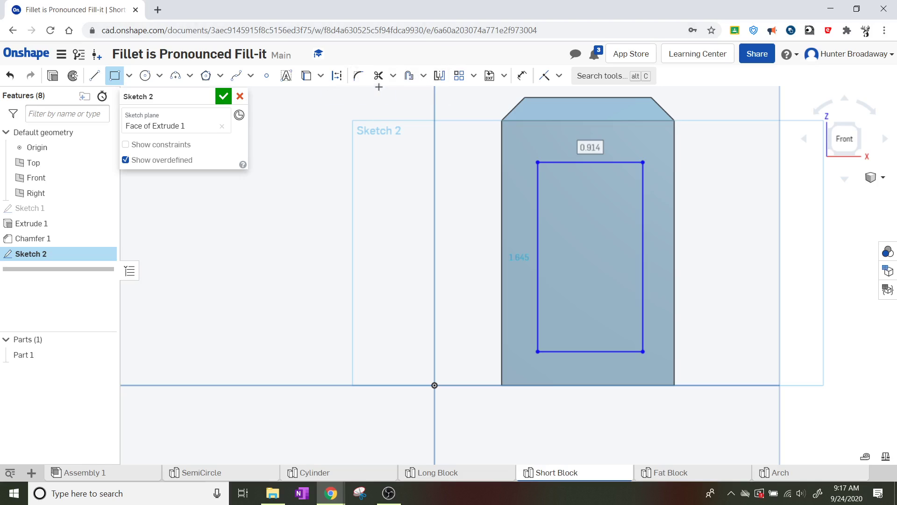
pyautogui.click(423, 78)
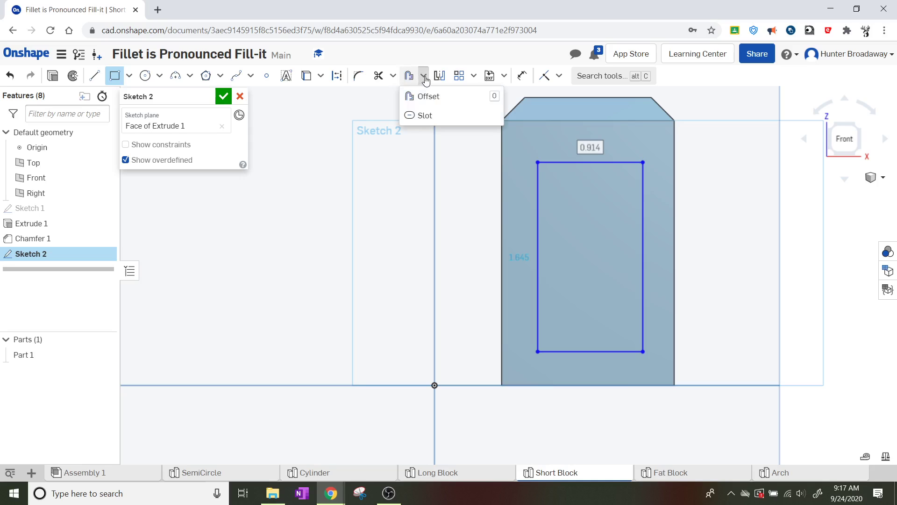
pyautogui.click(423, 77)
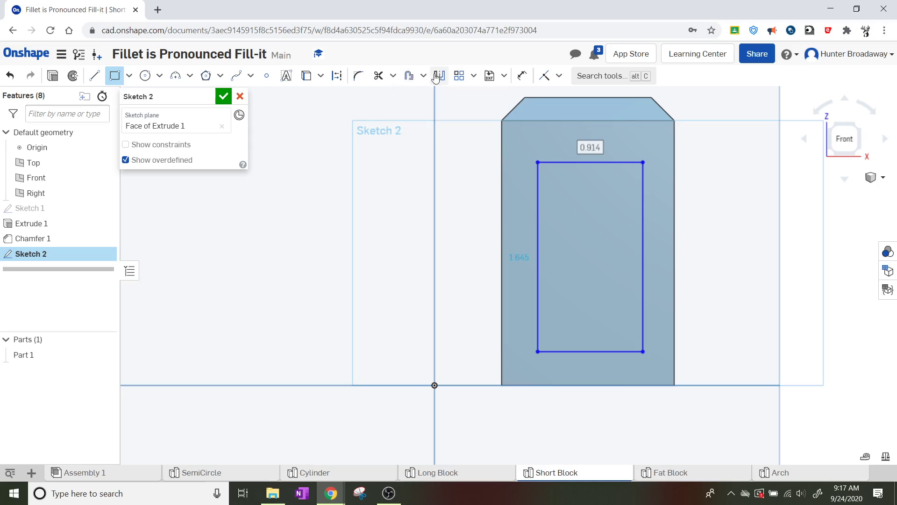
pyautogui.click(474, 78)
pyautogui.click(474, 79)
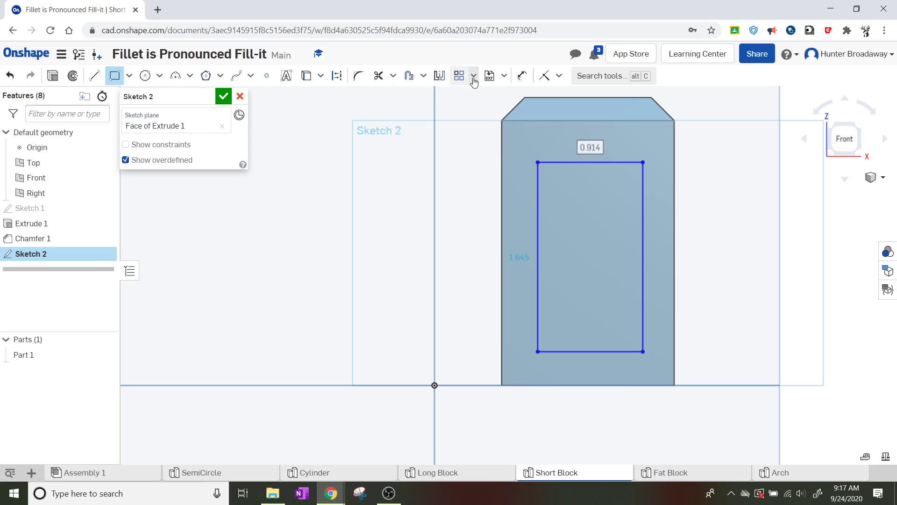
pyautogui.click(504, 78)
pyautogui.click(509, 78)
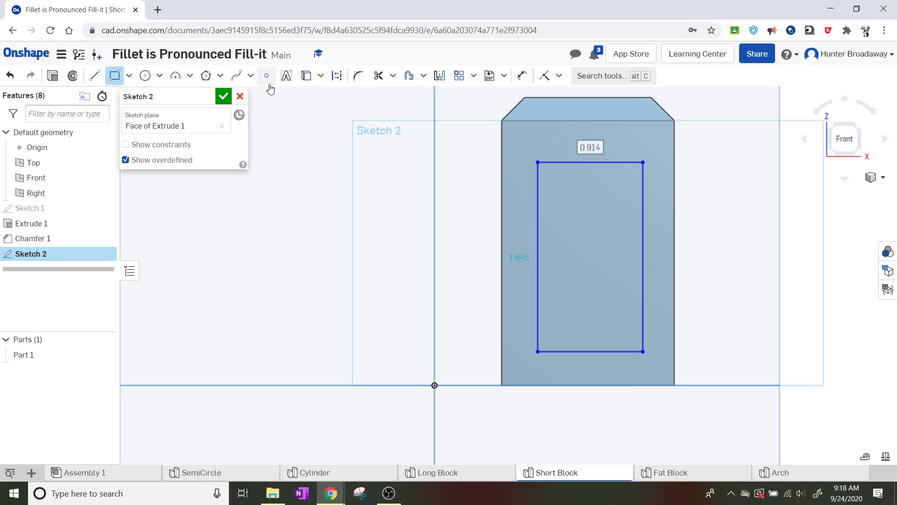
pyautogui.click(253, 79)
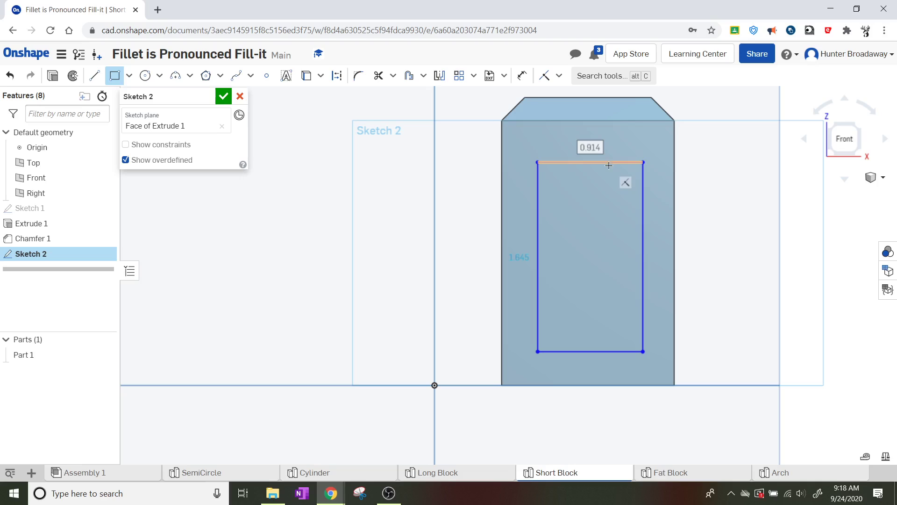
# Draw a diagonal line about 0.367 in long across the sketched rectangle's upper-right corner.
pyautogui.click(94, 75)
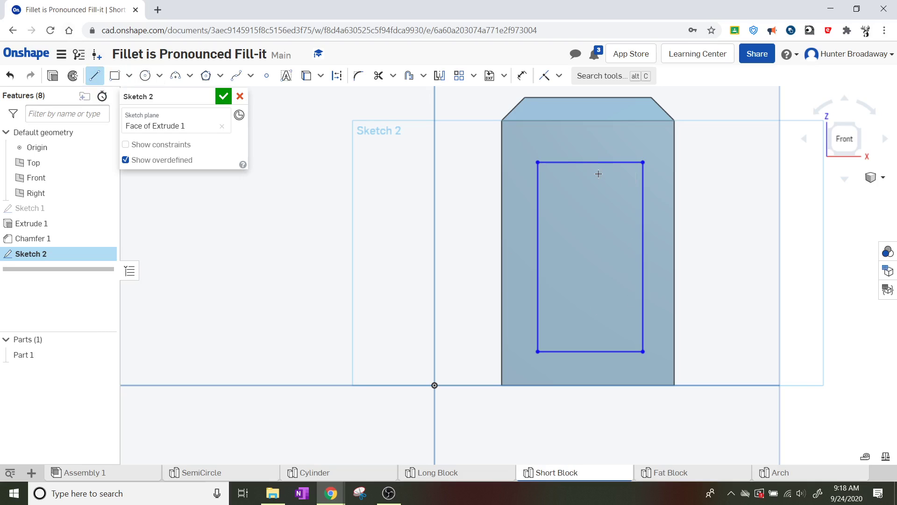
pyautogui.click(616, 162)
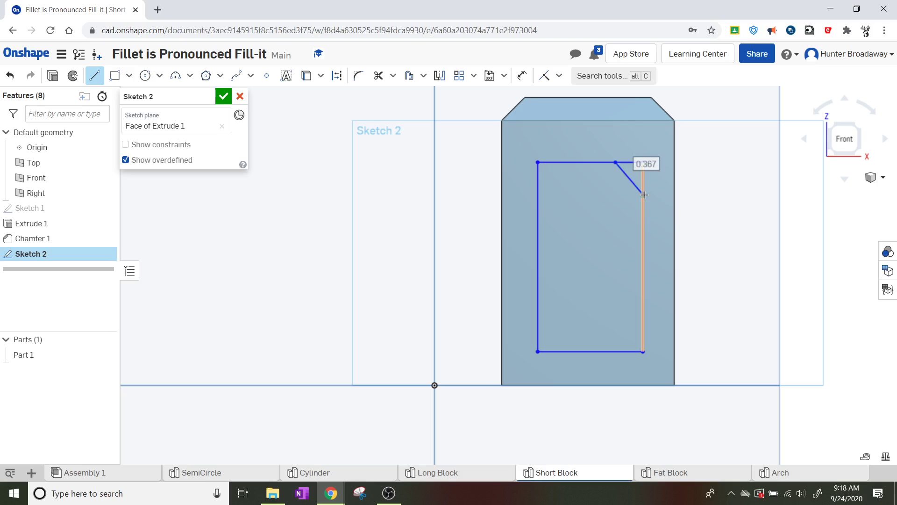
pyautogui.click(644, 194)
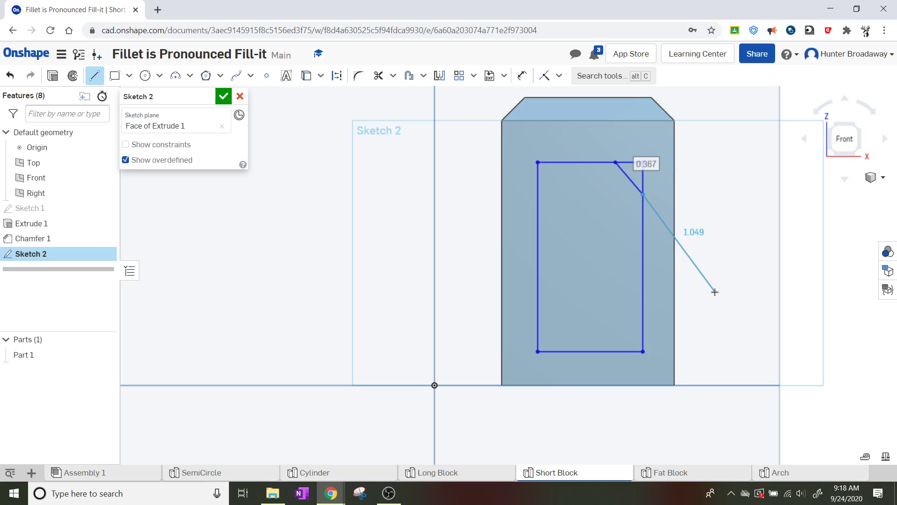
pyautogui.press('Escape')
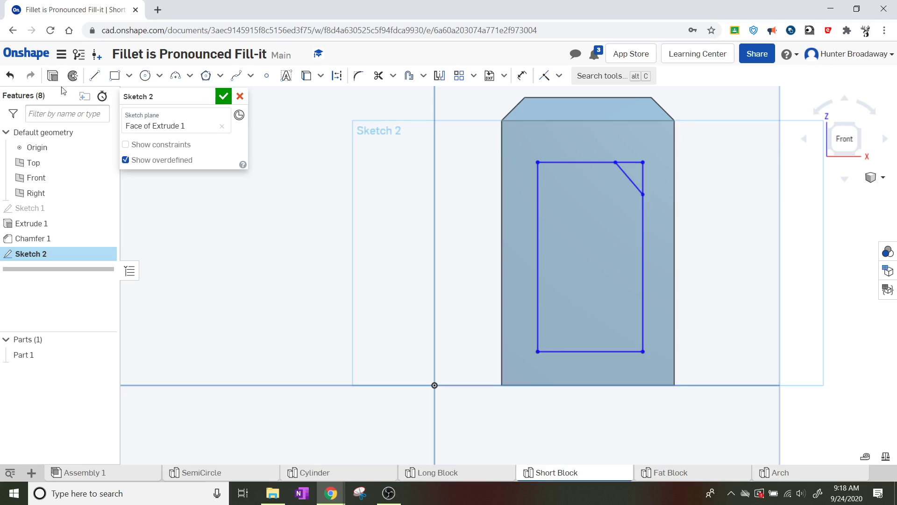
# Extrude the rectangle and its corner region 1 in outward as a blind Add merged with the block.
pyautogui.click(53, 76)
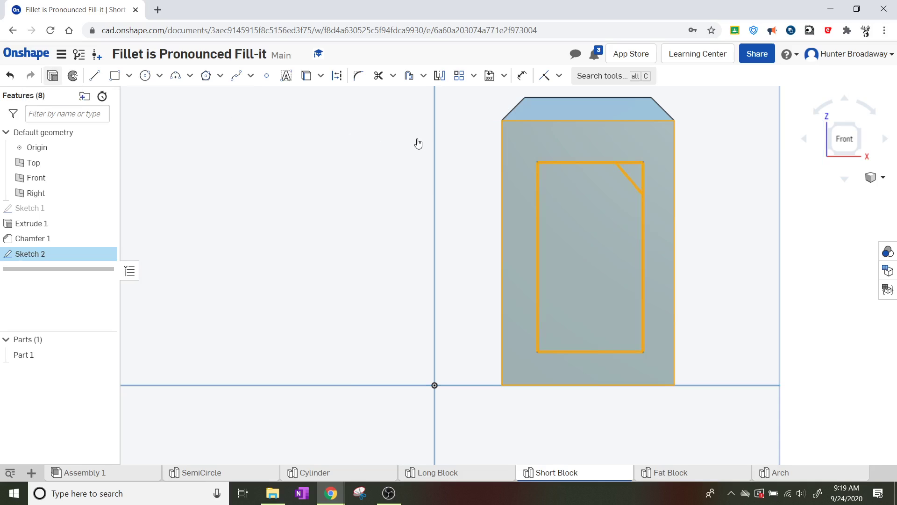
pyautogui.hotkey('shift', 'e')
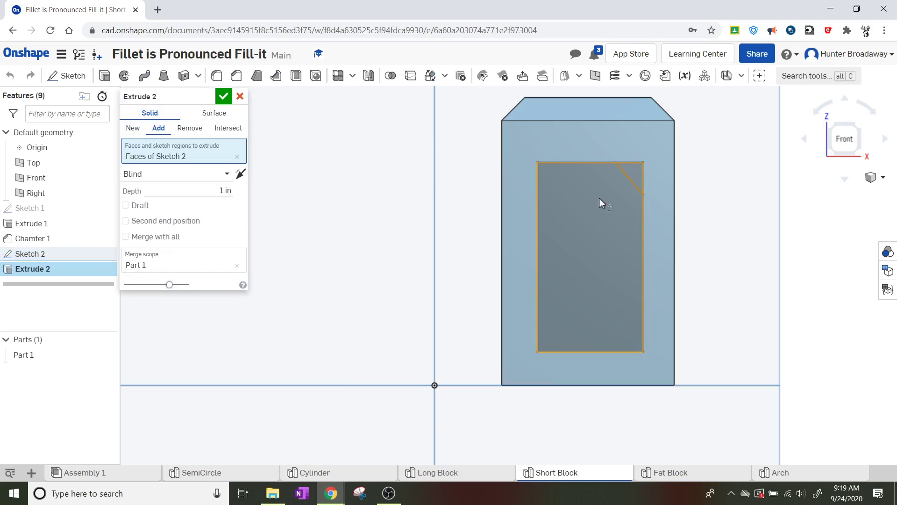
pyautogui.click(834, 131)
pyautogui.scroll(5, 543, 173)
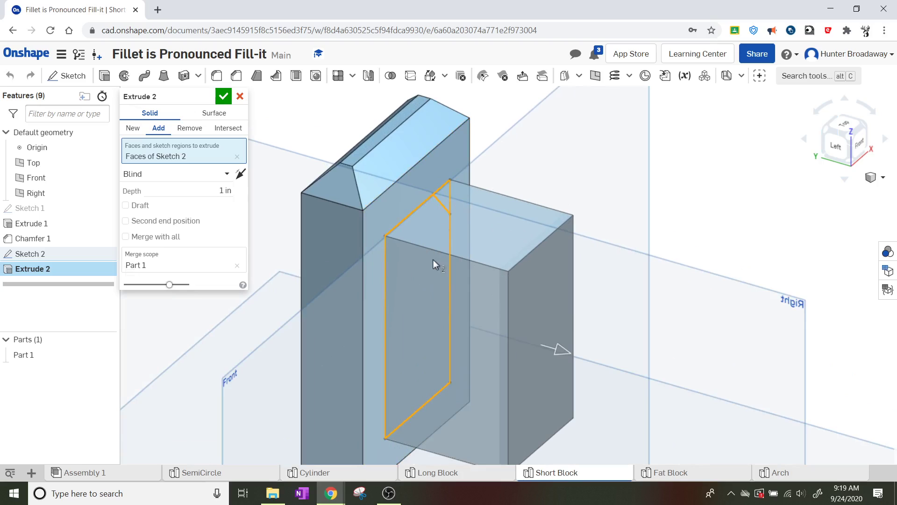
pyautogui.scroll(5, 445, 208)
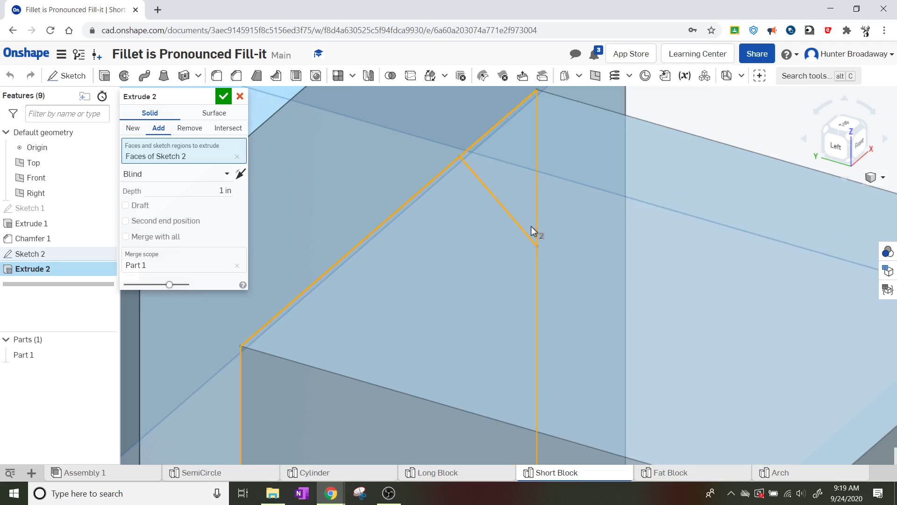
pyautogui.press('f')
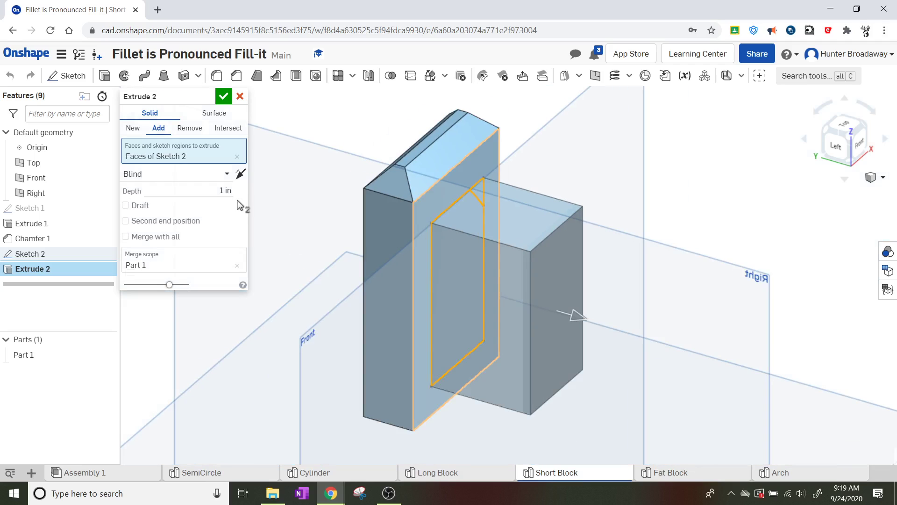
pyautogui.click(224, 97)
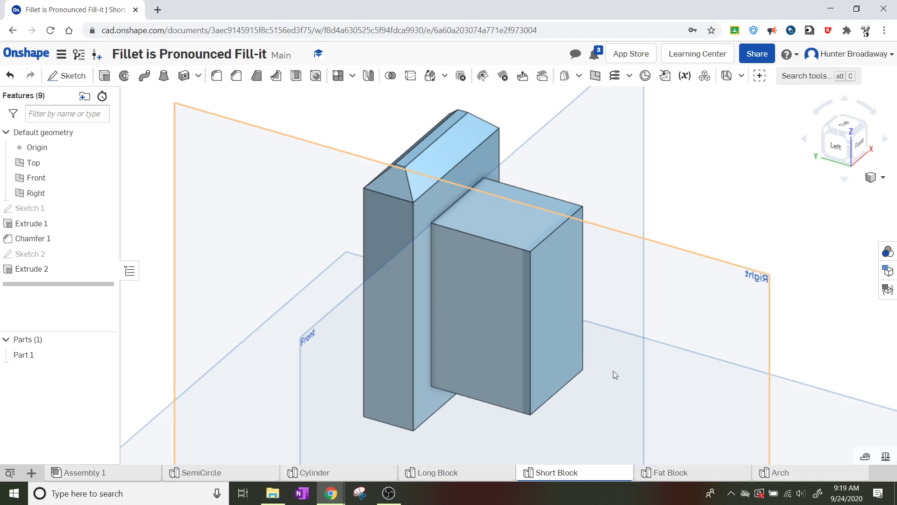
# Chamfer the extruded boss's outer top edge with two distances, 0.2 in and 1 in, and accept the feature.
pyautogui.click(234, 77)
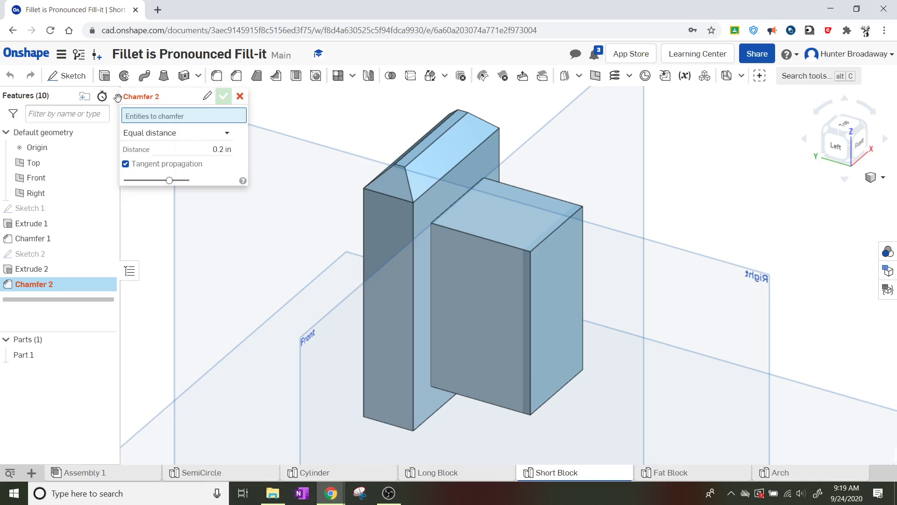
pyautogui.click(220, 136)
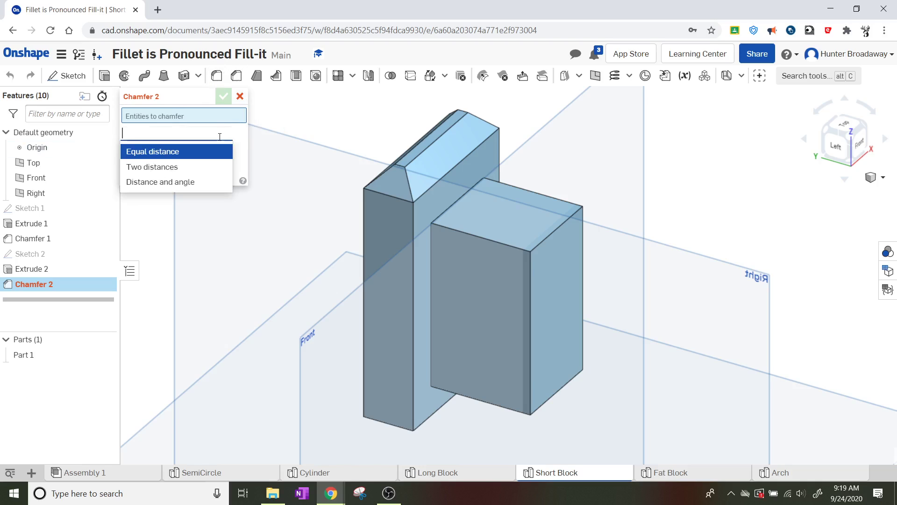
pyautogui.click(177, 170)
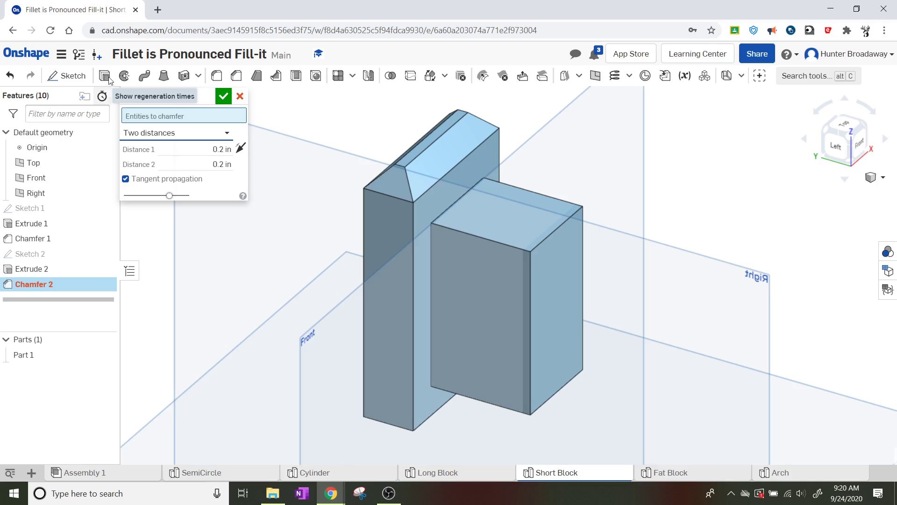
pyautogui.click(222, 165)
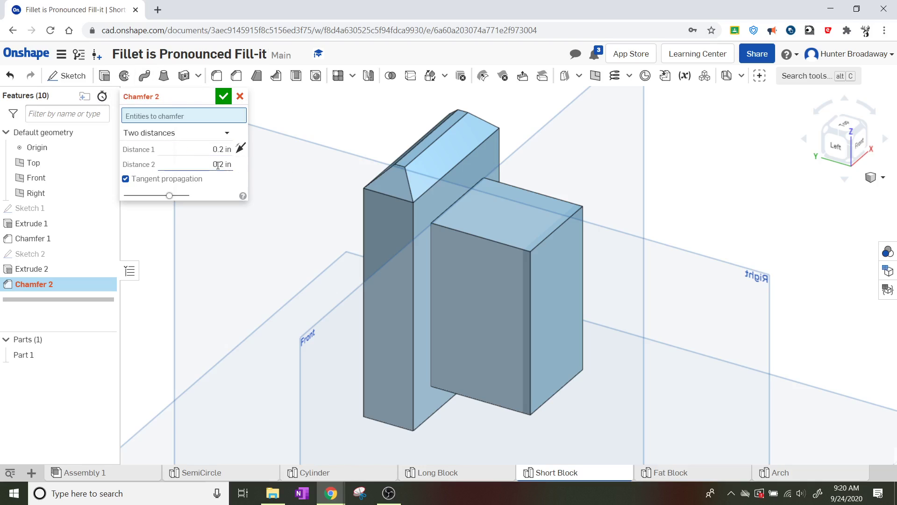
pyautogui.write('1')
pyautogui.click(552, 235)
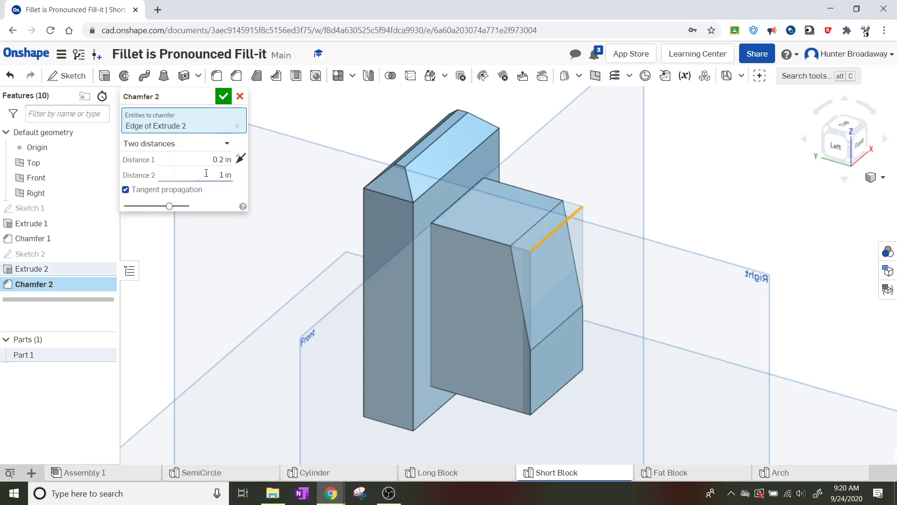
pyautogui.press('Return')
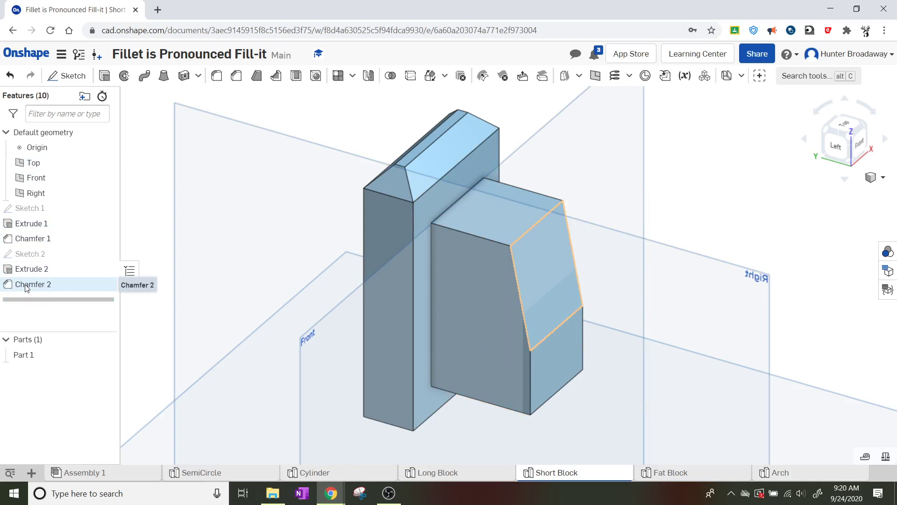
# Edit the two-distance chamfer, flip it back and forth to compare both directions, and accept it in its original direction.
pyautogui.rightClick(43, 286)
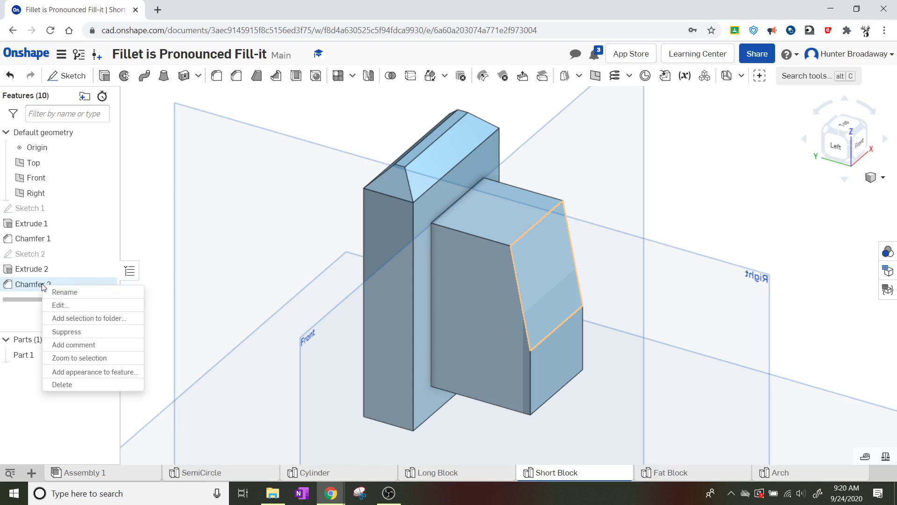
pyautogui.click(82, 306)
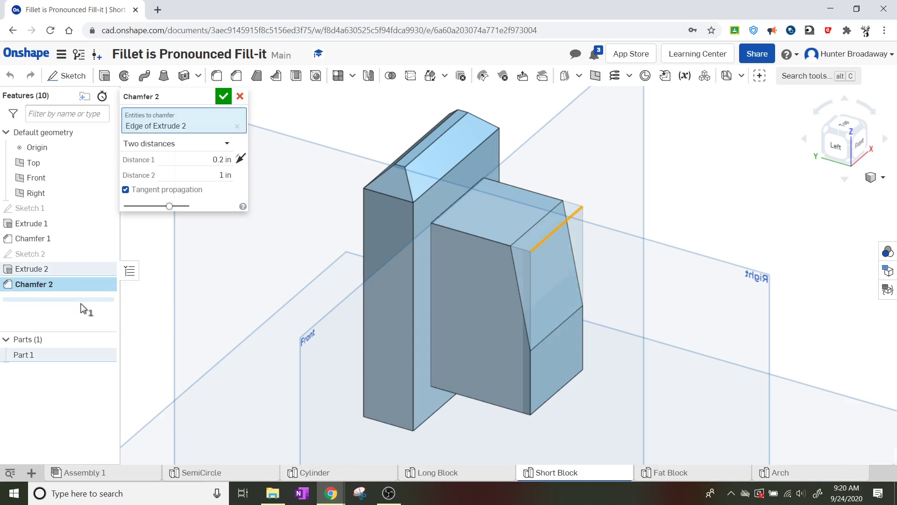
pyautogui.click(214, 161)
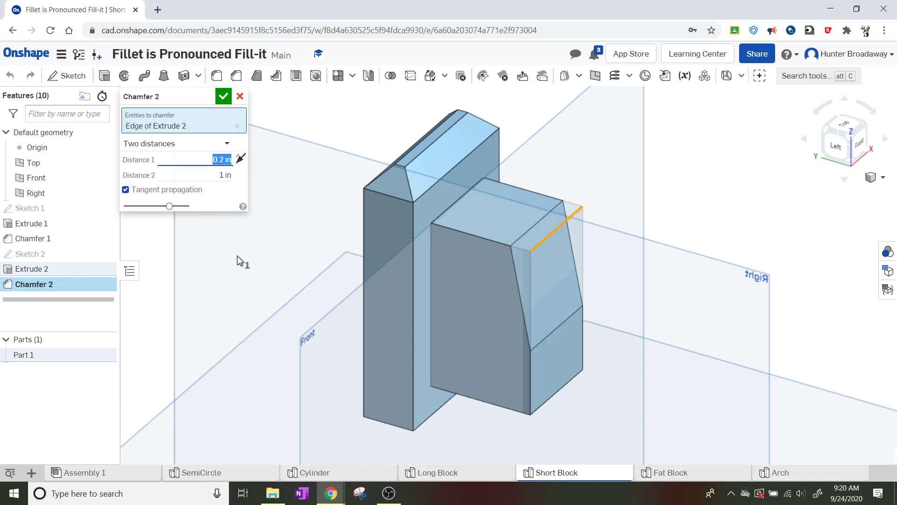
pyautogui.click(240, 160)
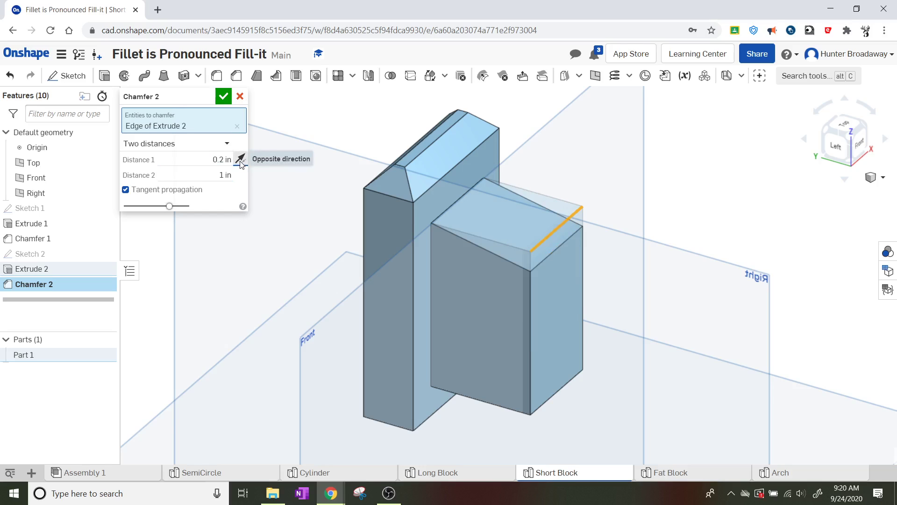
pyautogui.click(241, 161)
pyautogui.click(241, 160)
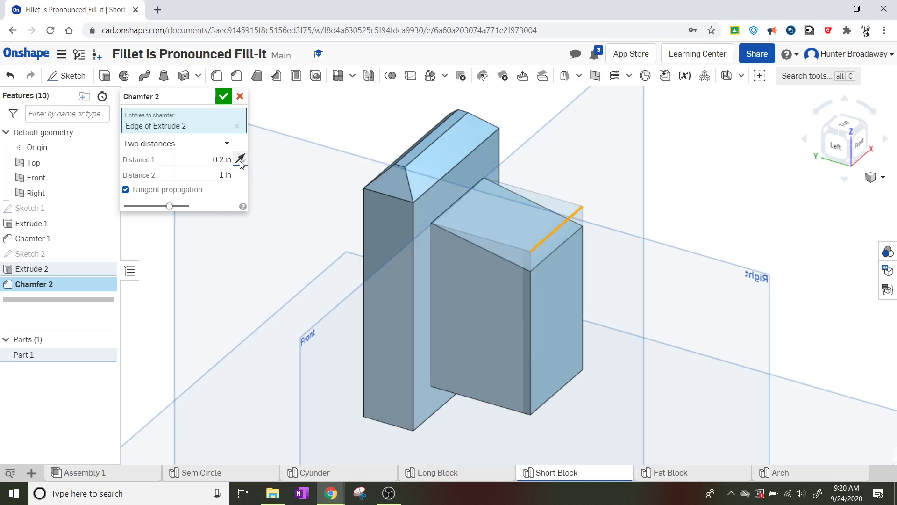
pyautogui.click(241, 160)
pyautogui.click(240, 160)
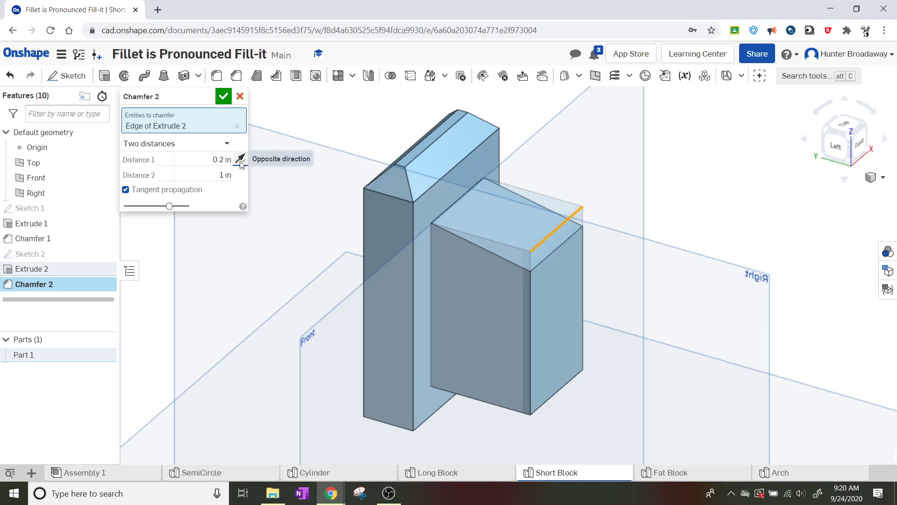
pyautogui.click(240, 160)
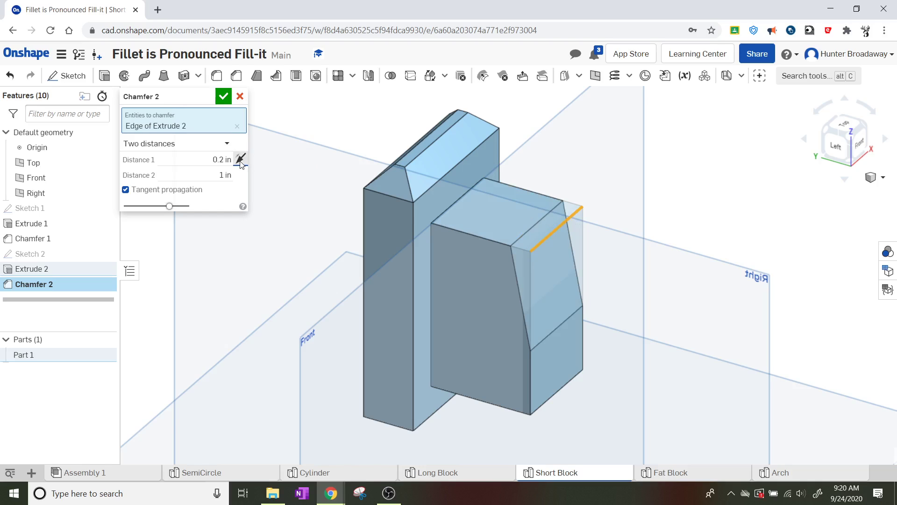
pyautogui.click(241, 160)
pyautogui.click(241, 160)
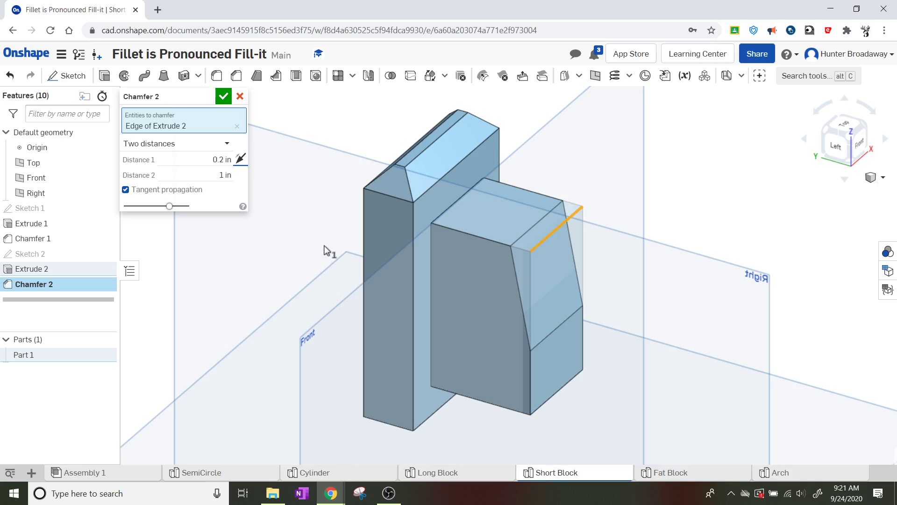
pyautogui.click(223, 97)
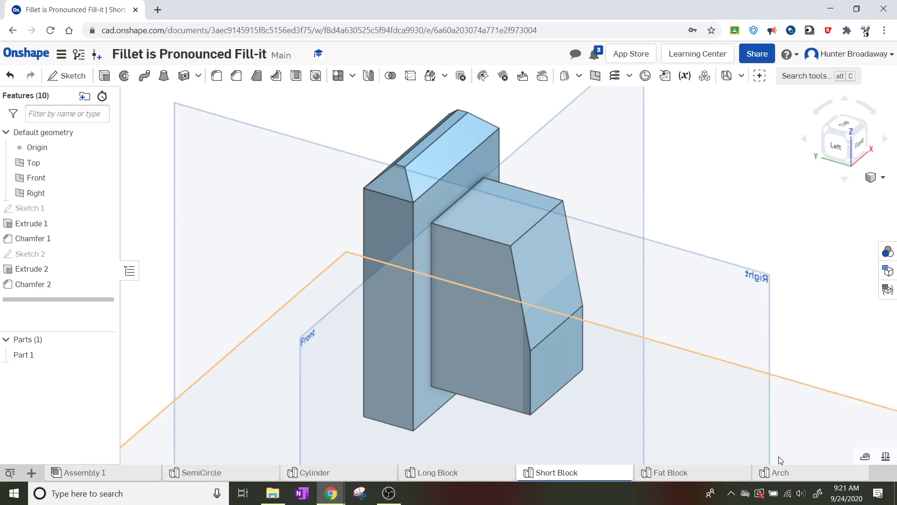
pyautogui.moveTo(786, 479)
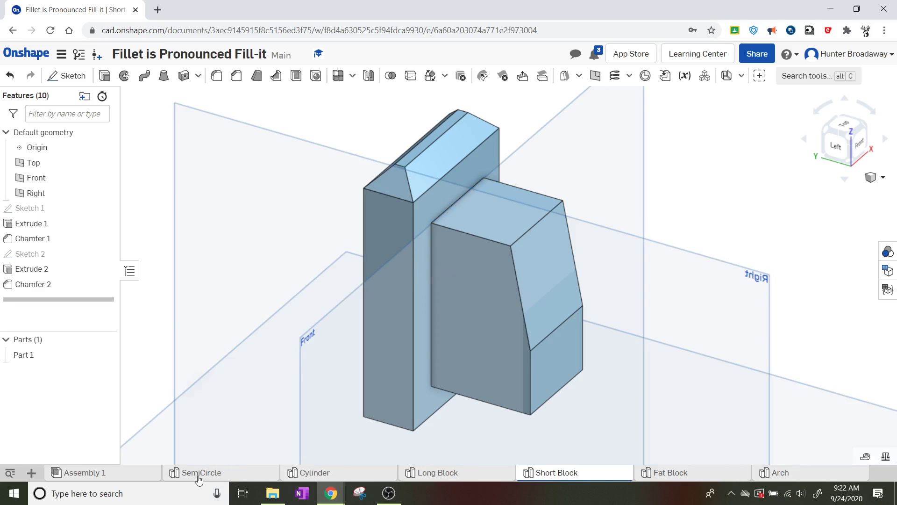
pyautogui.moveTo(261, 481)
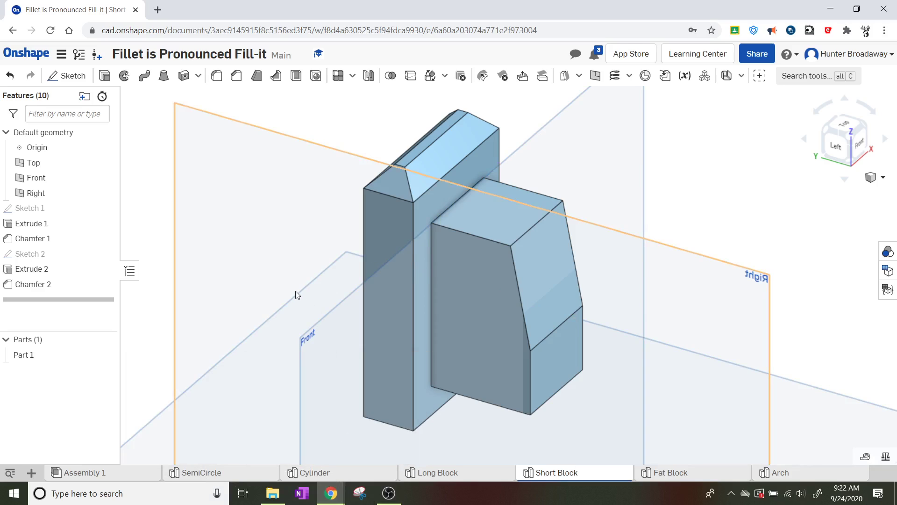